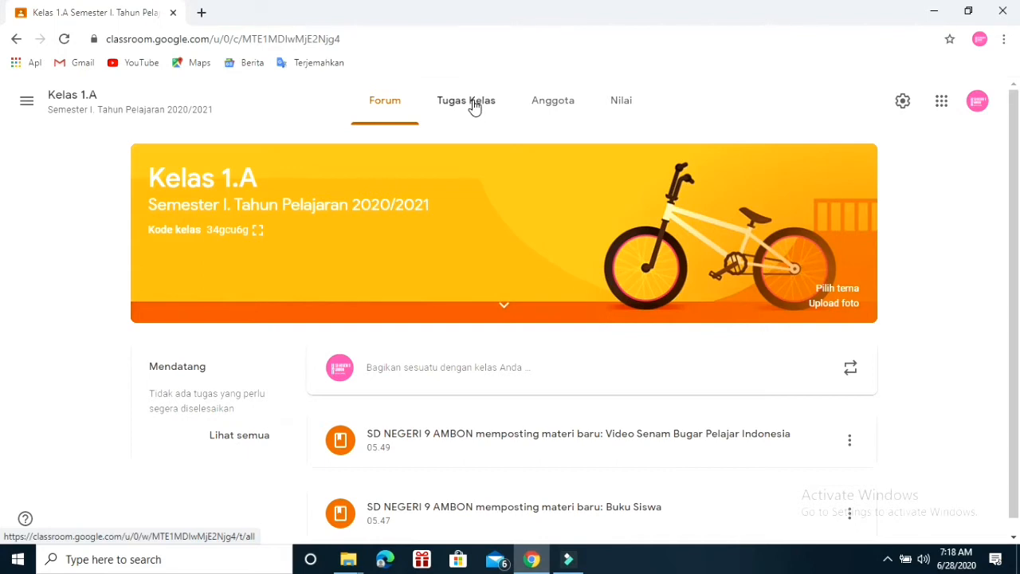
Step: Add a topic named "Ujian / Kuis" to the Kelas 1.A classwork
{"action": "left_click", "coordinate": [473, 106]}
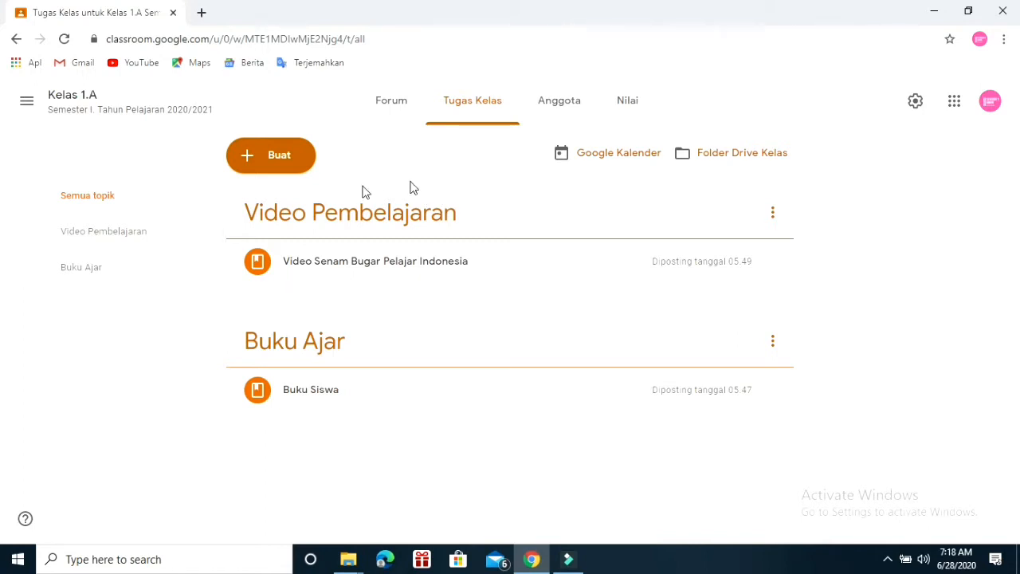
{"action": "left_click", "coordinate": [265, 163]}
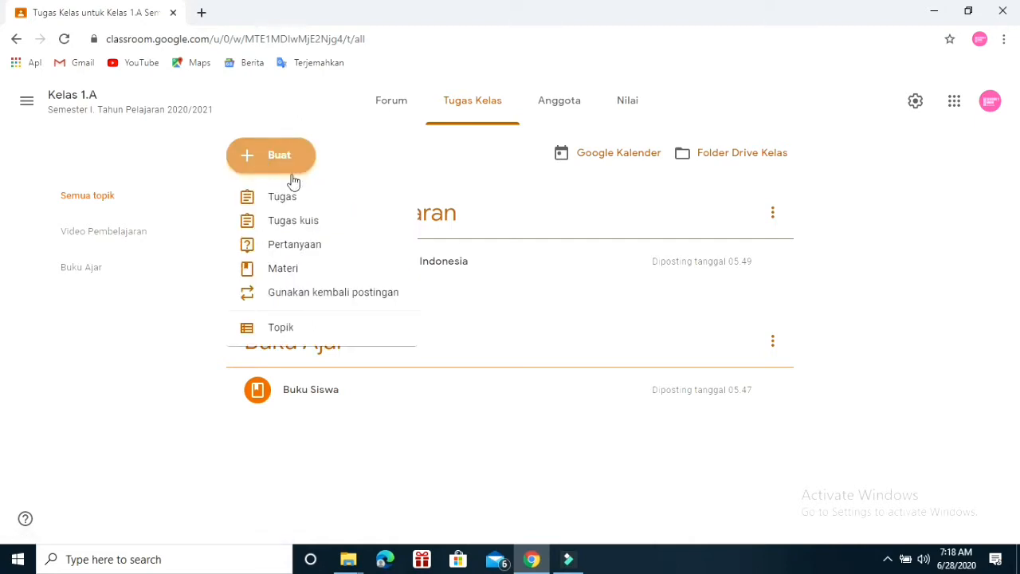
{"action": "left_click", "coordinate": [306, 331]}
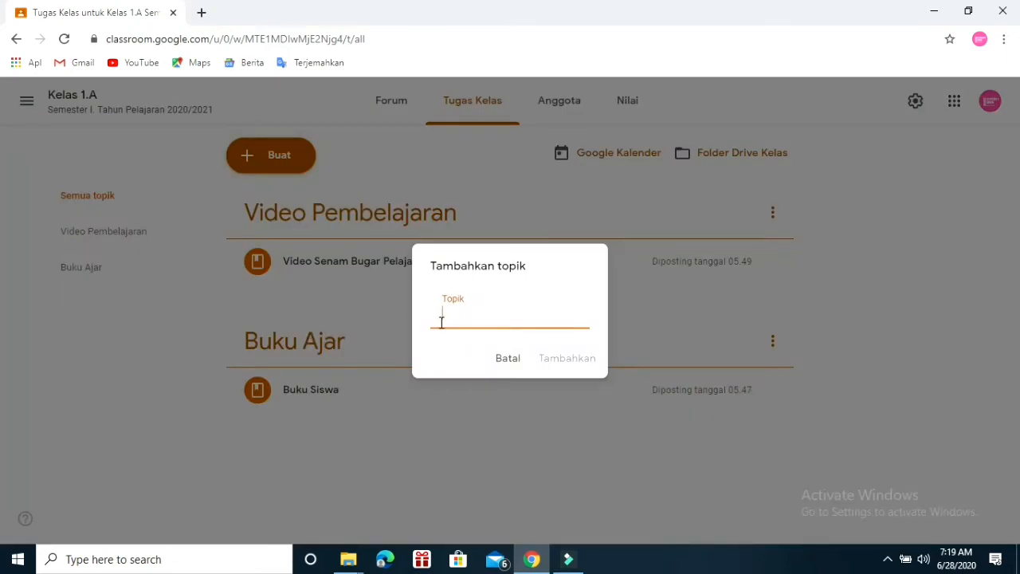
{"action": "type", "text": "Ujian / Kuis"}
{"action": "left_click", "coordinate": [582, 365]}
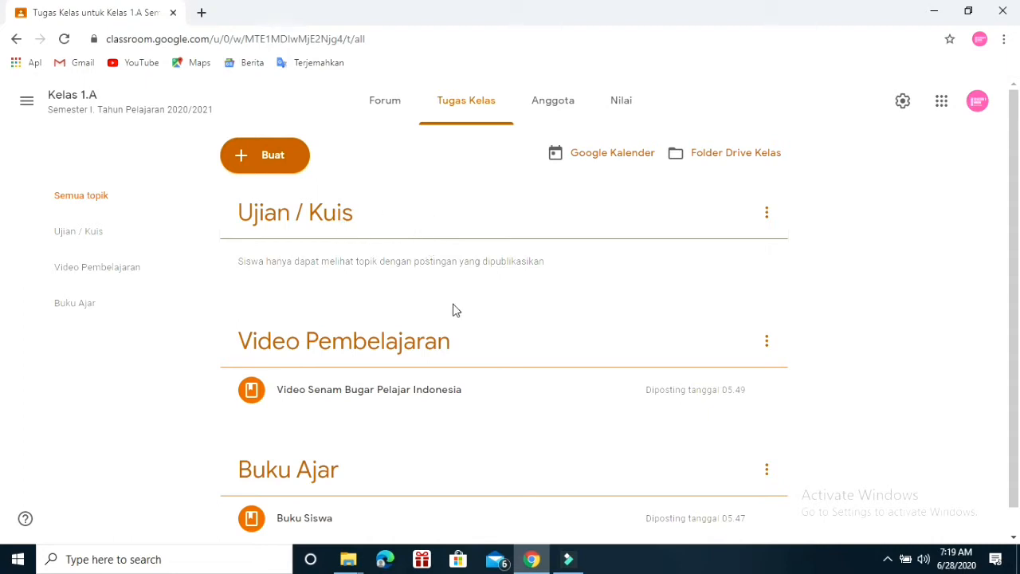
Step: Create a quiz assignment and title it "Ujian KD. 3.1"
{"action": "left_click", "coordinate": [270, 157]}
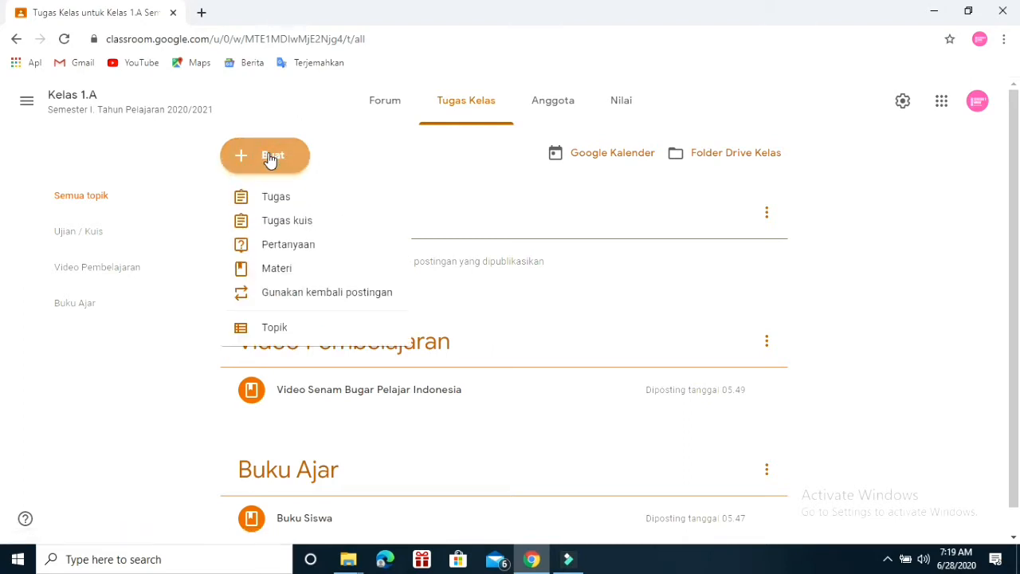
{"action": "left_click", "coordinate": [308, 227]}
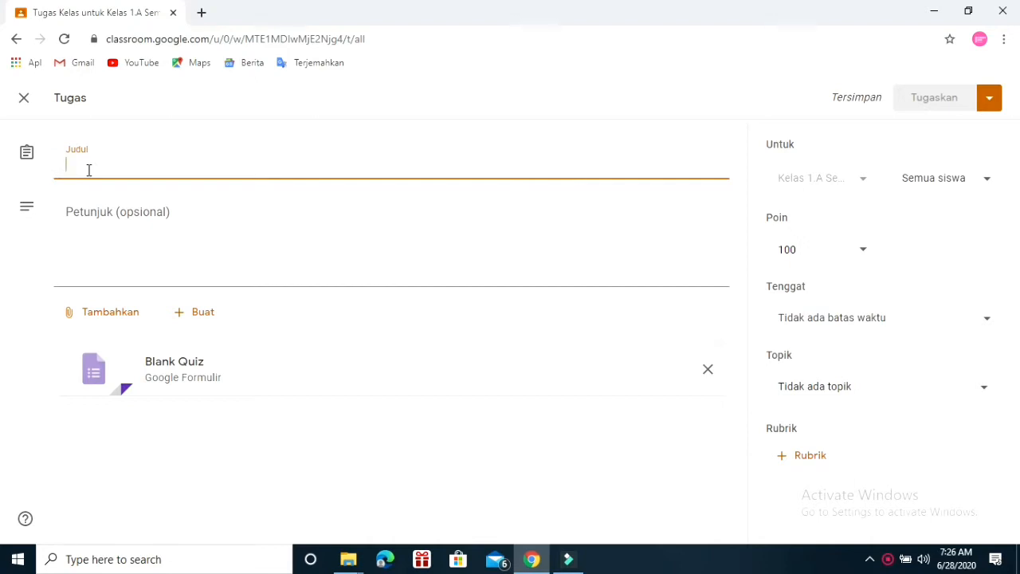
{"action": "type", "text": "Ujian"}
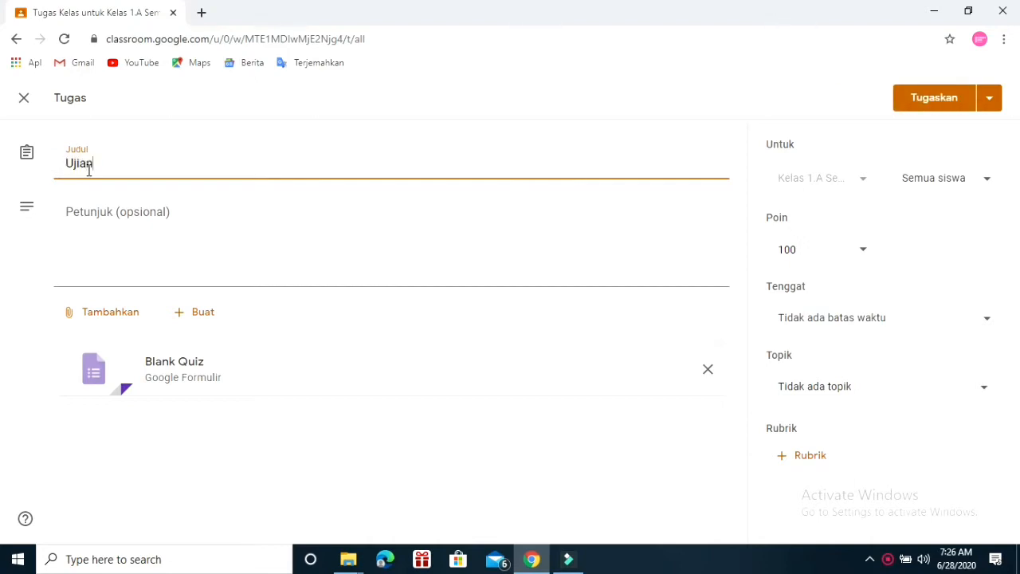
{"action": "type", "text": " KD. 3.1"}
Step: Enter "Kerjakan soal-soal berikut dengan tuntunan orang tua" as the first line of the assignment's instructions
{"action": "left_click", "coordinate": [80, 226]}
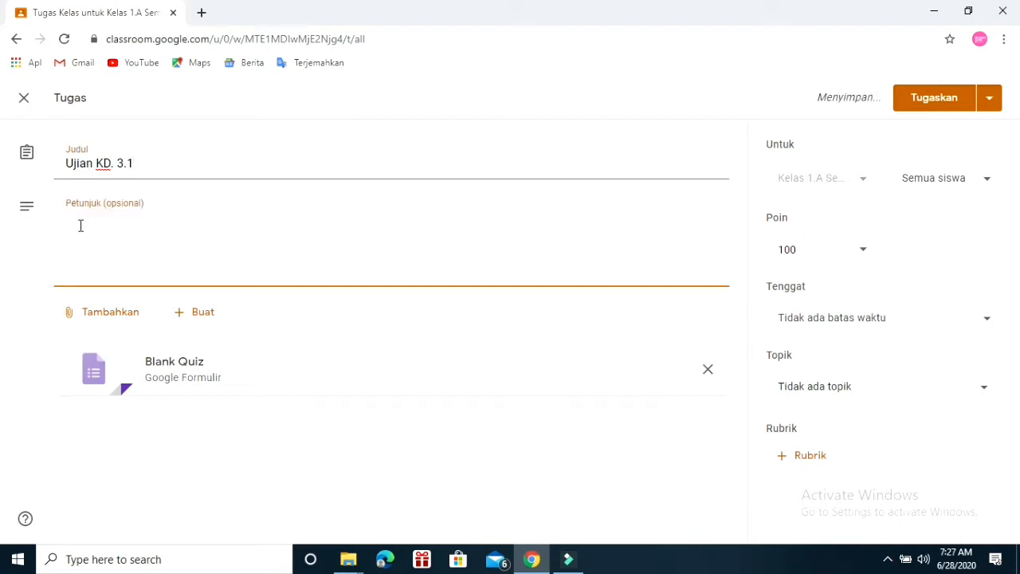
{"action": "type", "text": "Kerjakan soal"}
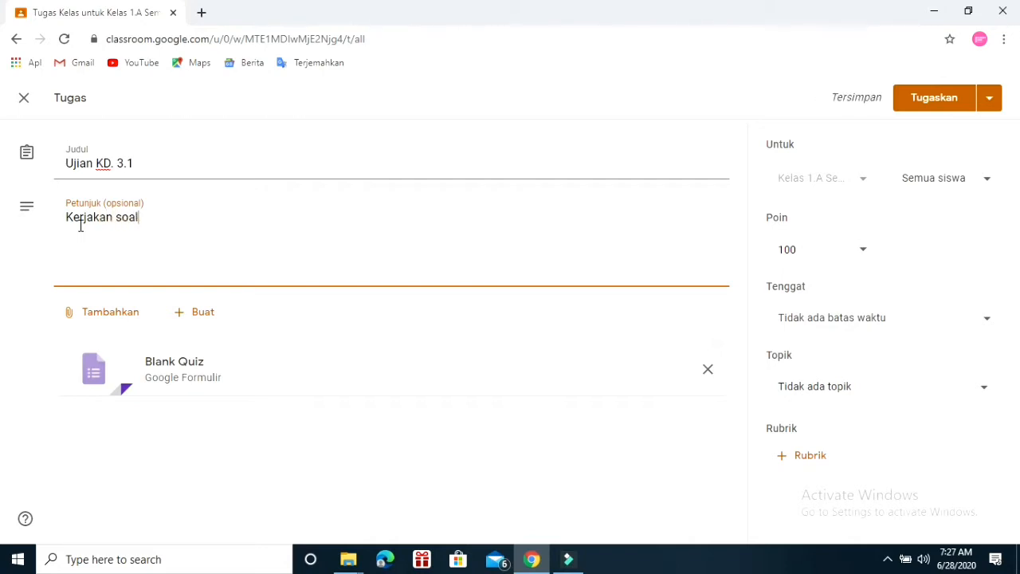
{"action": "type", "text": "-soal "}
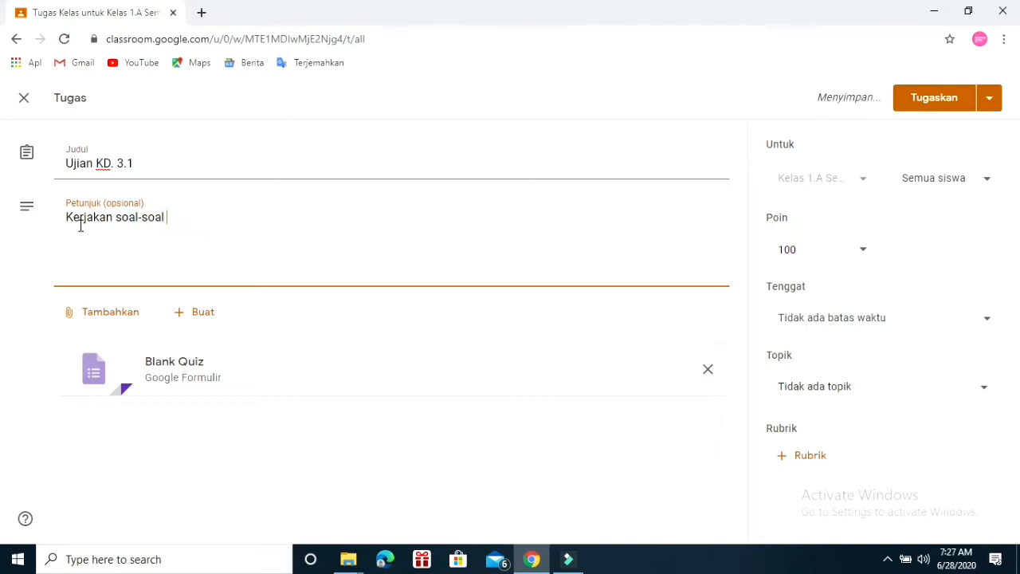
{"action": "type", "text": "berikut "}
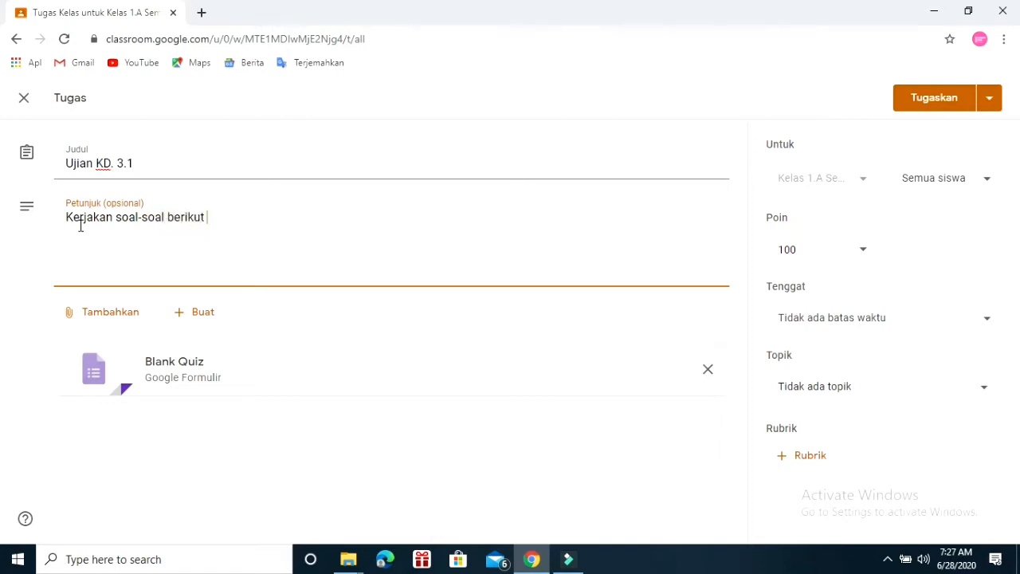
{"action": "type", "text": "dengan tuntunan"}
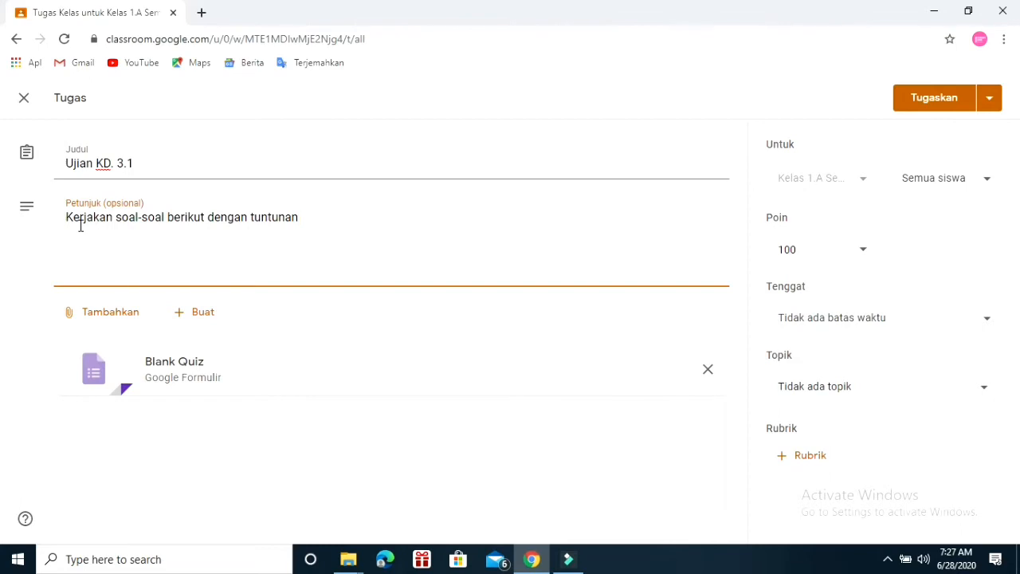
{"action": "type", "text": " orang tua"}
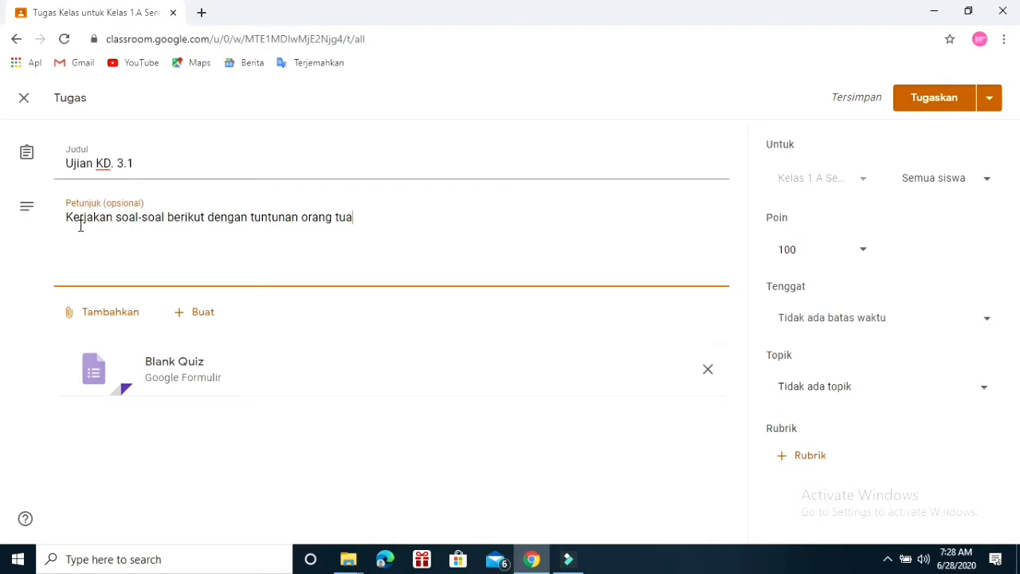
Step: Add a second instruction line reading "pastikan siswa tidak melewati waktu pengerjaan yang telah ditentukan"
{"action": "key", "text": "Return"}
{"action": "type", "text": "pastikan sis"}
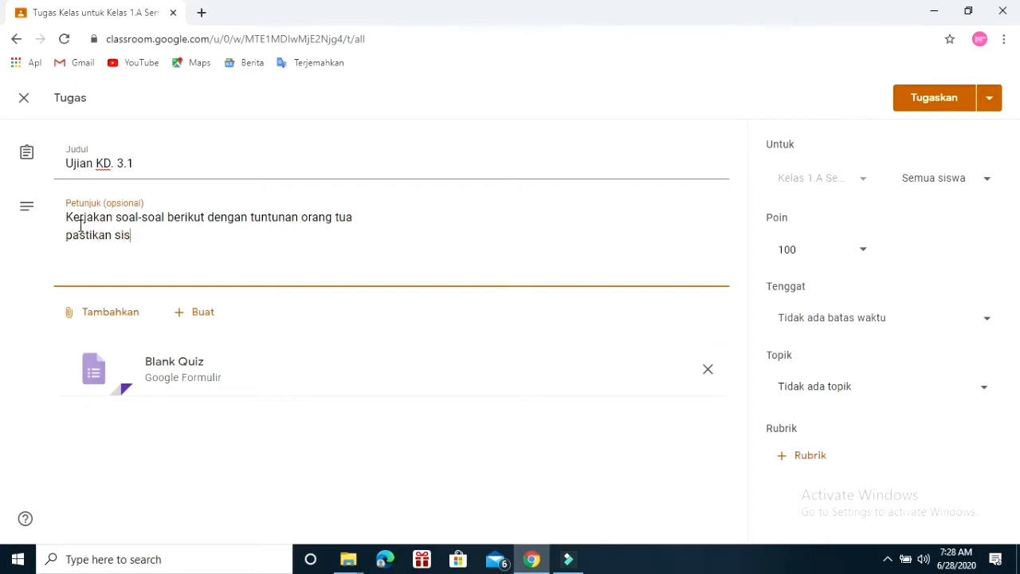
{"action": "type", "text": "wa tidak melea"}
{"action": "key", "text": "BackSpace"}
{"action": "type", "text": "wati"}
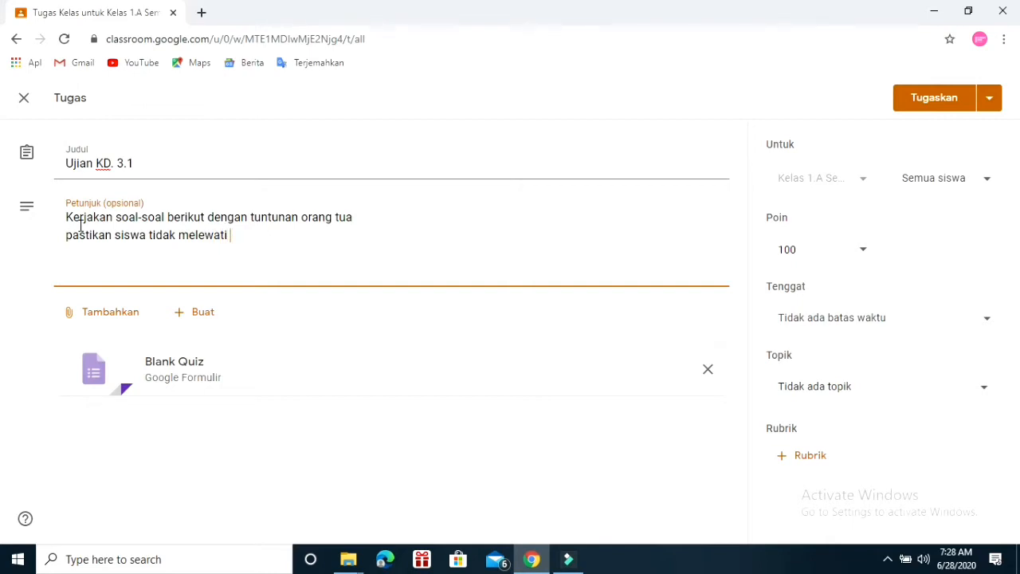
{"action": "type", "text": " waktu pengerjaan yan"}
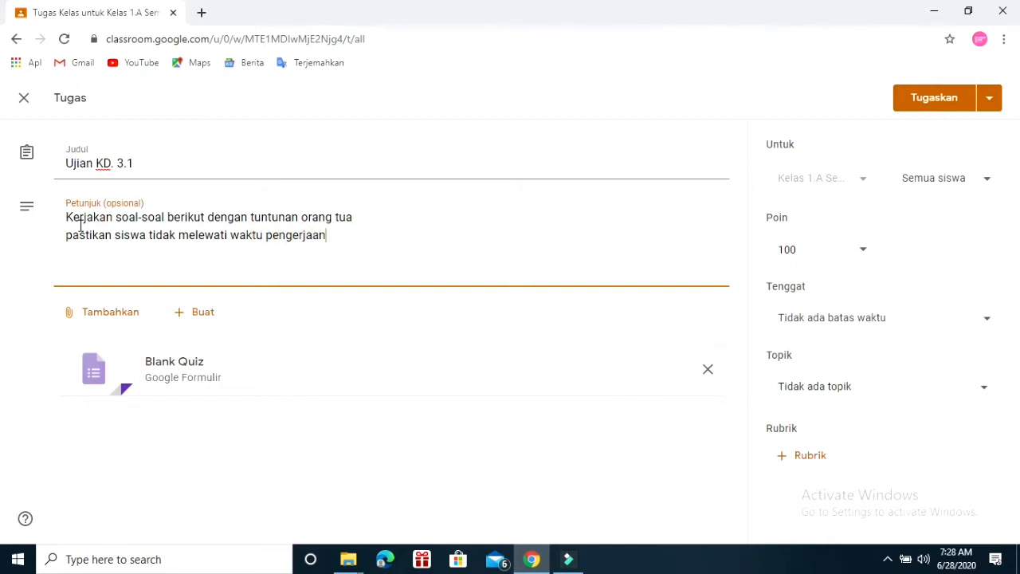
{"action": "type", "text": "g telah ditentukan"}
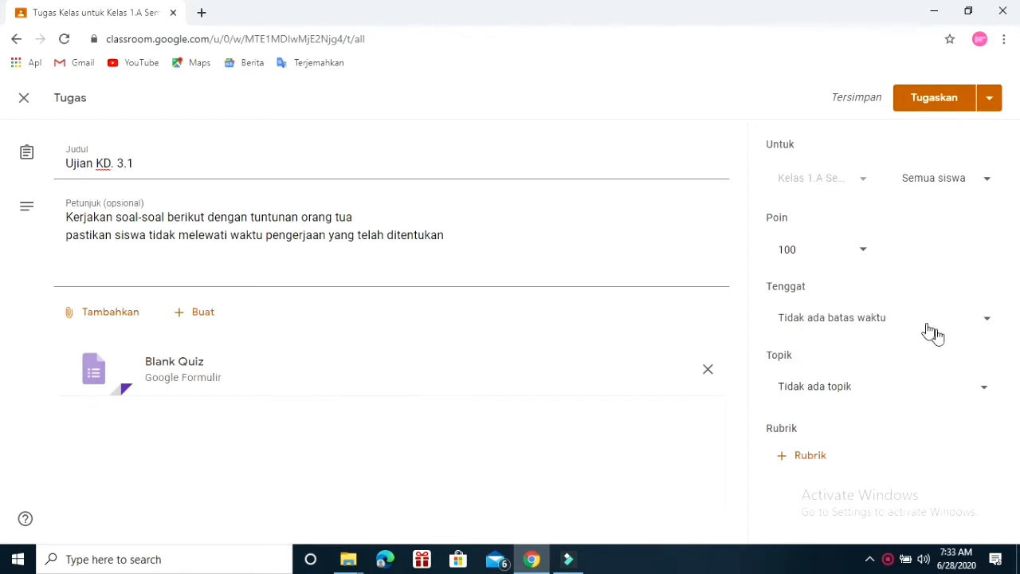
Step: Set the assignment's due date to 30 Jun 2020
{"action": "left_click", "coordinate": [987, 322]}
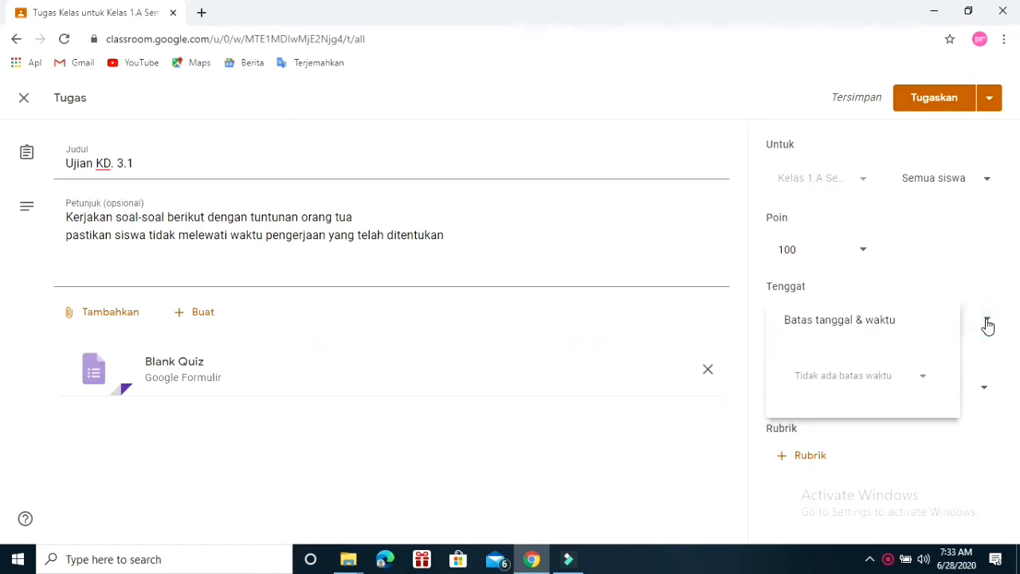
{"action": "left_click", "coordinate": [916, 382]}
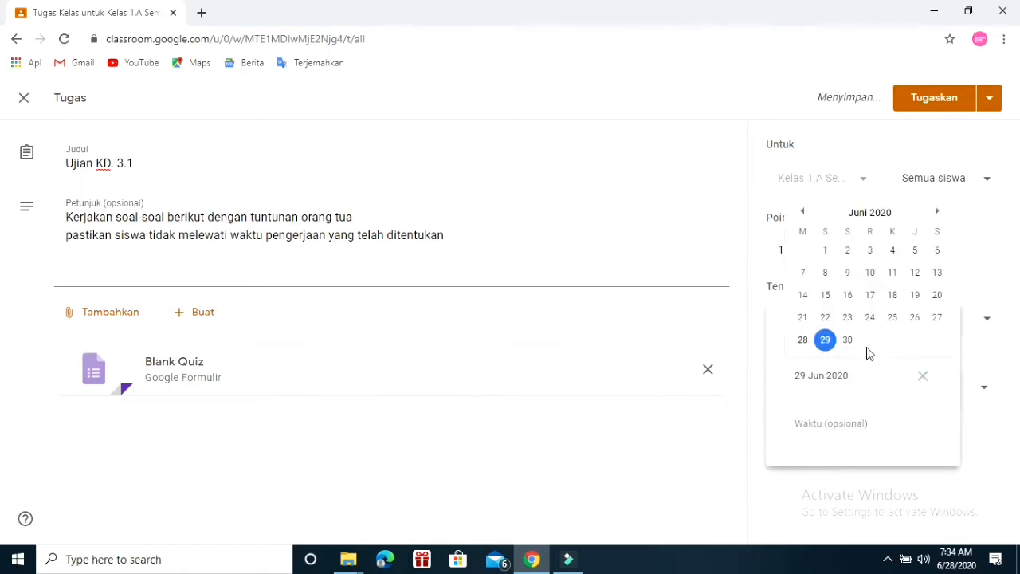
{"action": "left_click", "coordinate": [847, 341]}
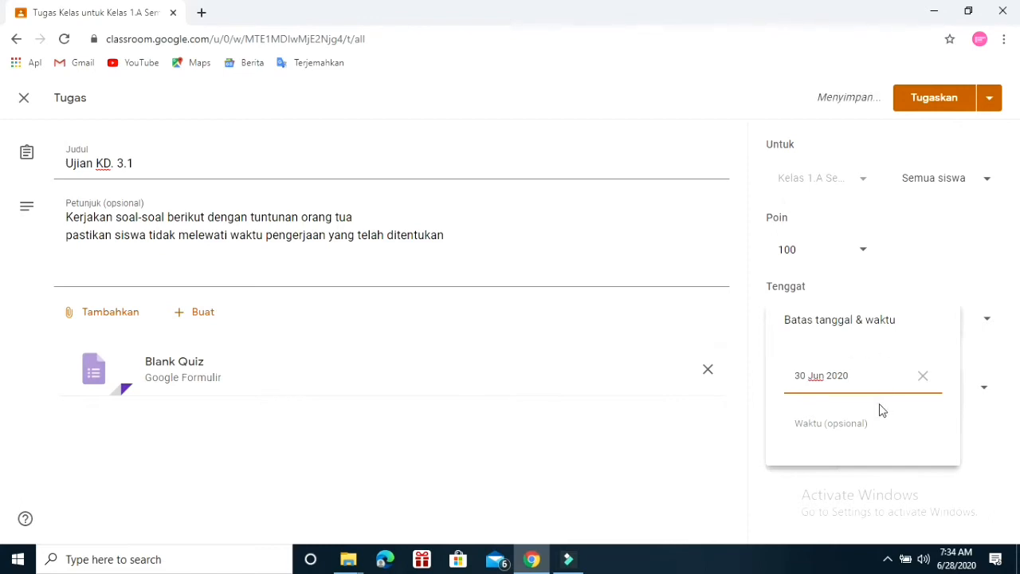
Step: Set the assignment's due time to 20.00 and apply the deadline
{"action": "left_click", "coordinate": [838, 429]}
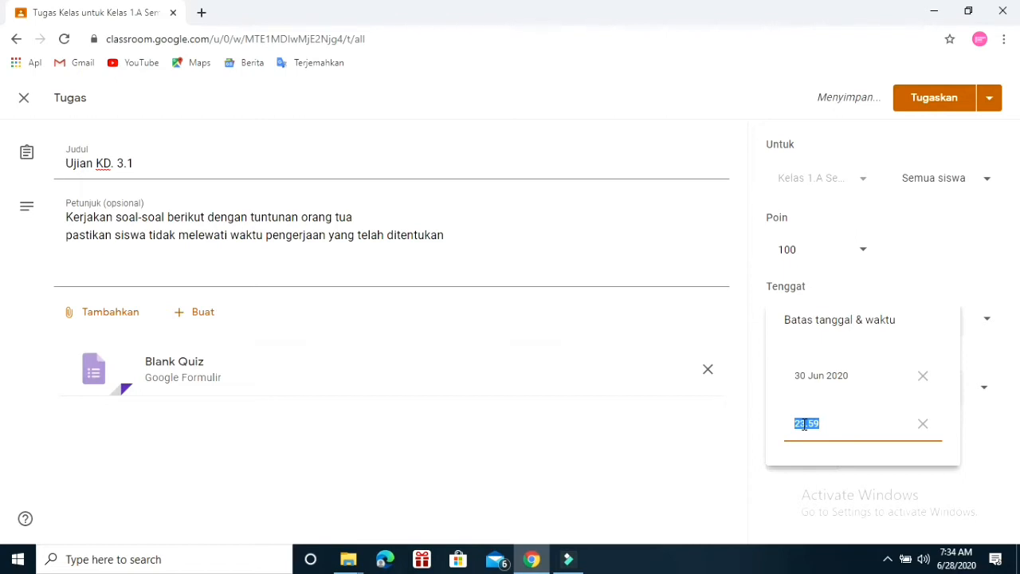
{"action": "left_click", "coordinate": [803, 424]}
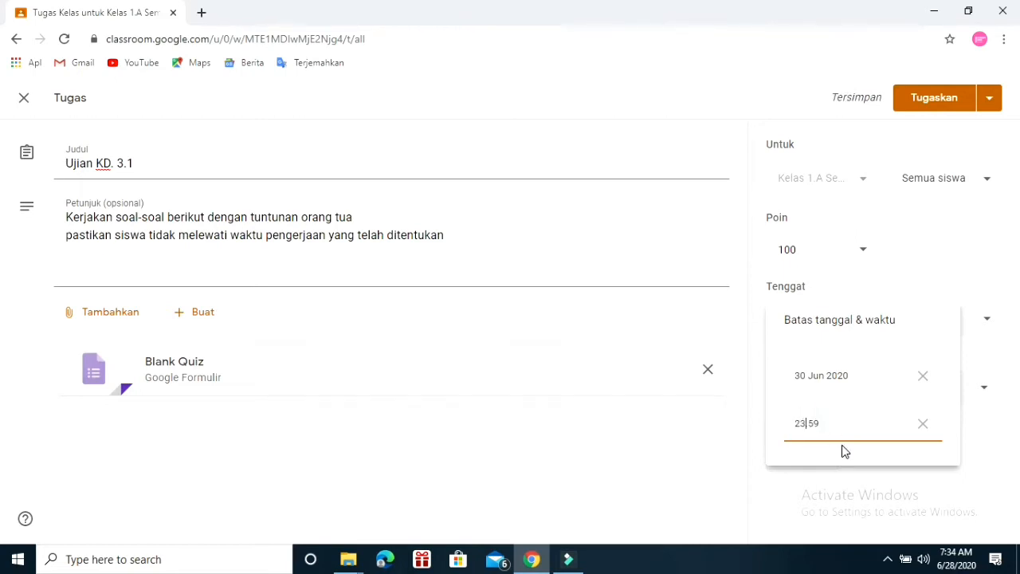
{"action": "key", "text": "BackSpace"}
{"action": "key", "text": "BackSpace"}
{"action": "type", "text": "20"}
{"action": "left_click", "coordinate": [824, 422]}
{"action": "key", "text": "BackSpace"}
{"action": "key", "text": "BackSpace"}
{"action": "type", "text": "00"}
{"action": "key", "text": "Return"}
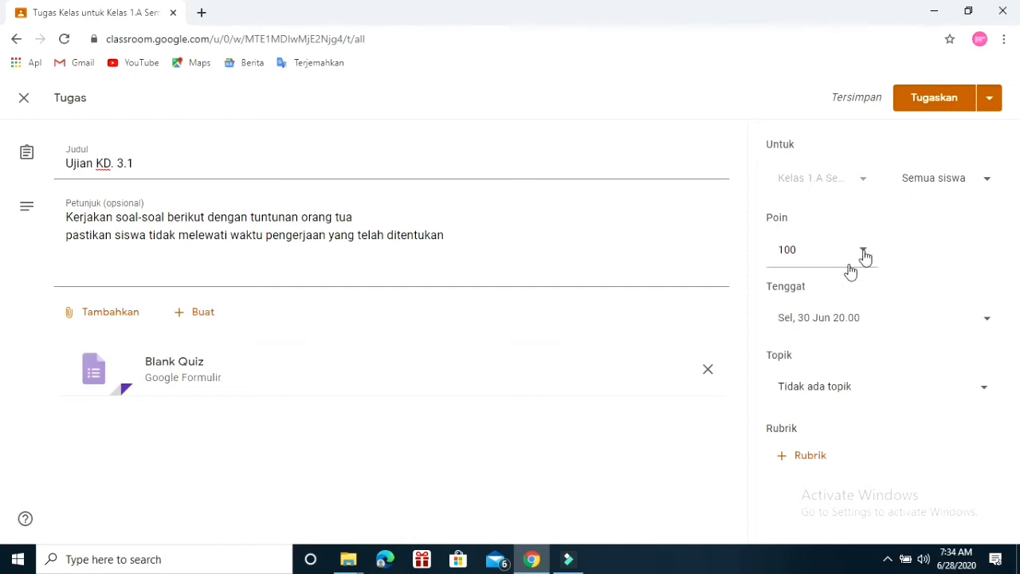
Step: Check which students receive the assignment, and open the attached Blank Quiz form for editing
{"action": "left_click", "coordinate": [980, 185]}
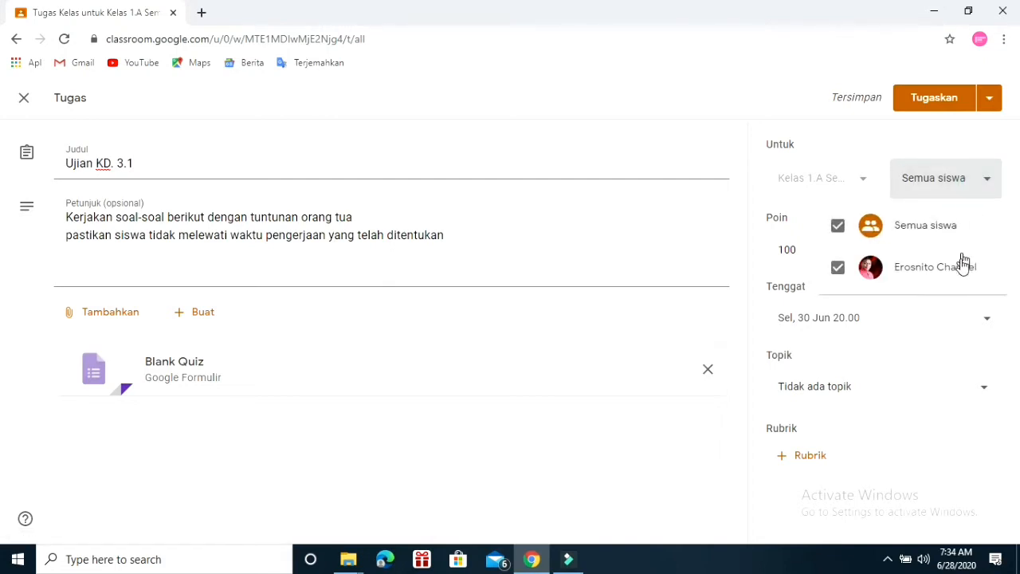
{"action": "left_click", "coordinate": [991, 183]}
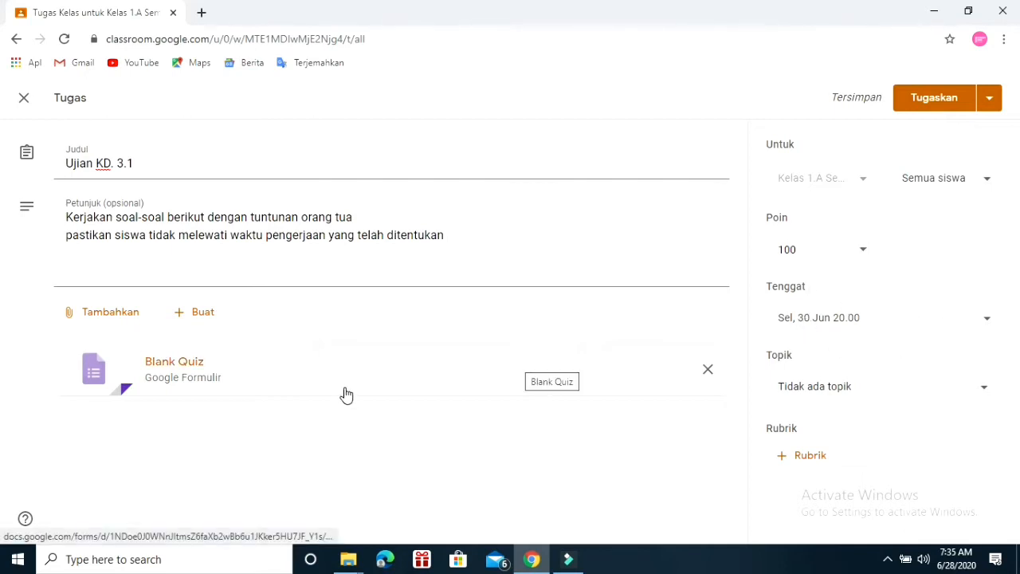
{"action": "left_click", "coordinate": [167, 365]}
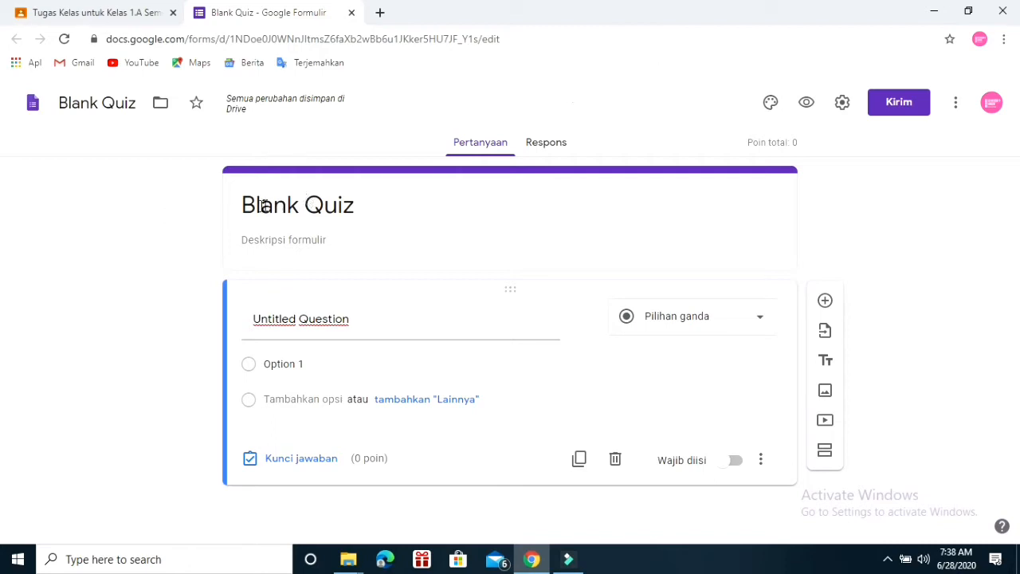
Step: Replace the form's title heading with "Ujian KD. 3.1"
{"action": "triple_click", "coordinate": [352, 205]}
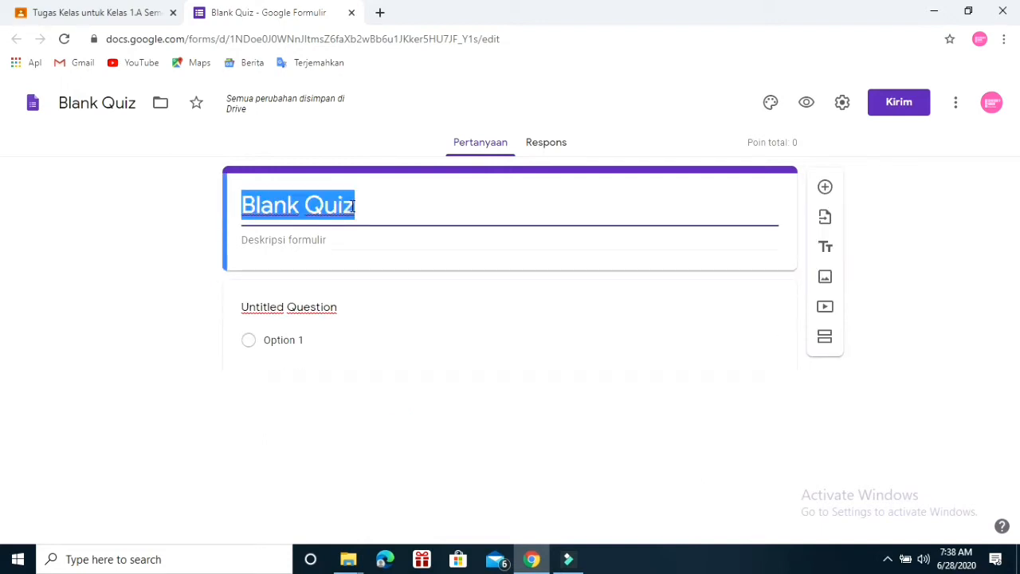
{"action": "type", "text": "Ujia"}
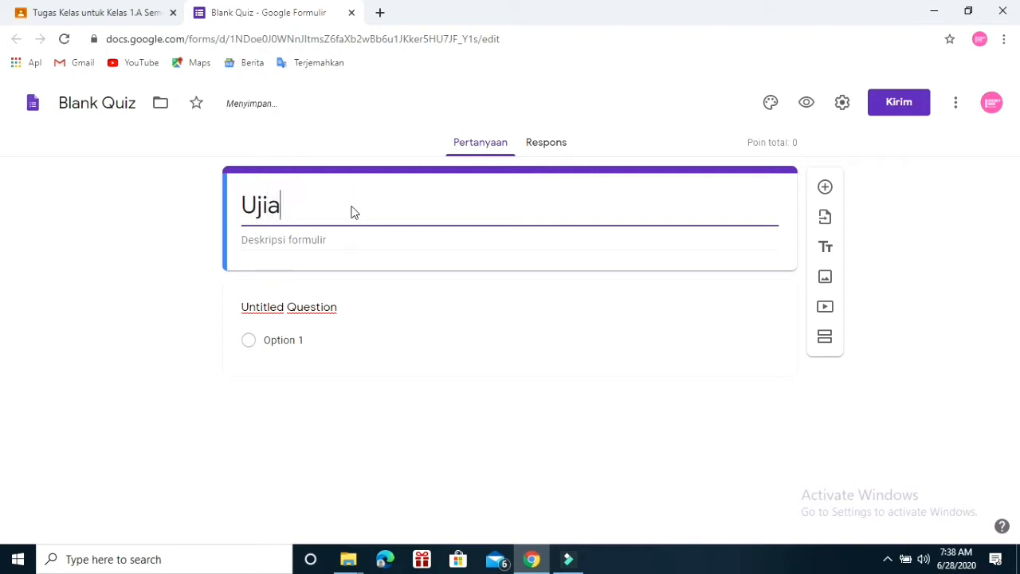
{"action": "type", "text": "n KD."}
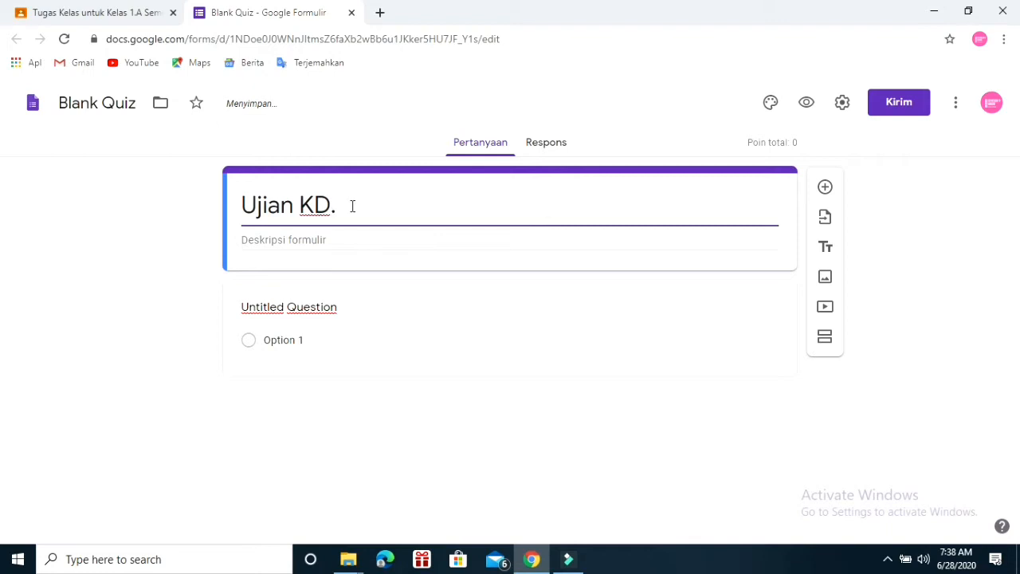
{"action": "type", "text": " 3.1"}
Step: Rename the form file from its default name to "Ujian KD. 3.1"
{"action": "left_click", "coordinate": [137, 103]}
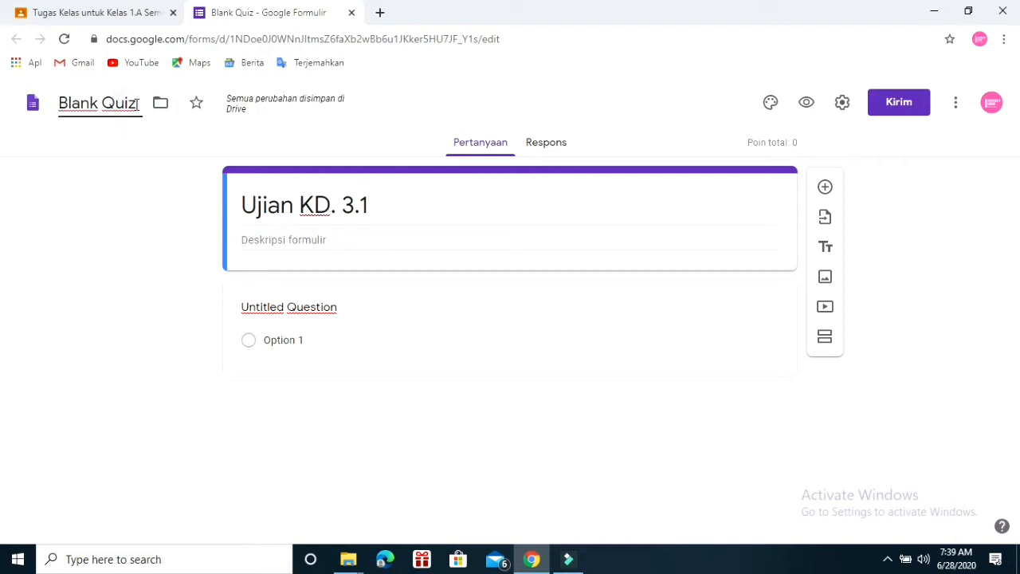
{"action": "key", "text": "BackSpace"}
{"action": "key", "text": "BackSpace"}
{"action": "key", "text": "BackSpace"}
{"action": "key", "text": "BackSpace"}
{"action": "key", "text": "BackSpace"}
{"action": "key", "text": "BackSpace"}
{"action": "key", "text": "BackSpace"}
{"action": "key", "text": "BackSpace"}
{"action": "key", "text": "BackSpace"}
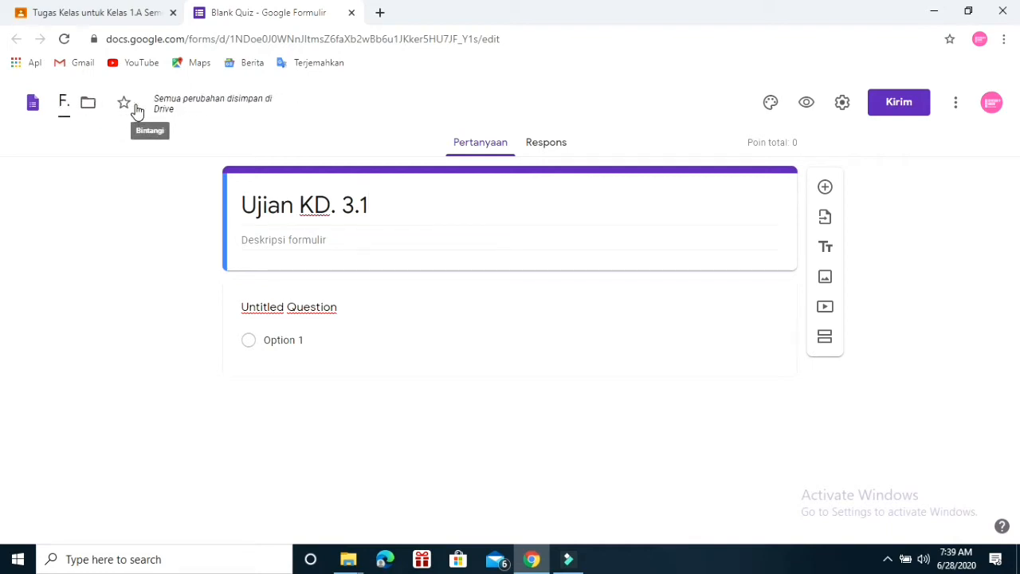
{"action": "type", "text": "Uji"}
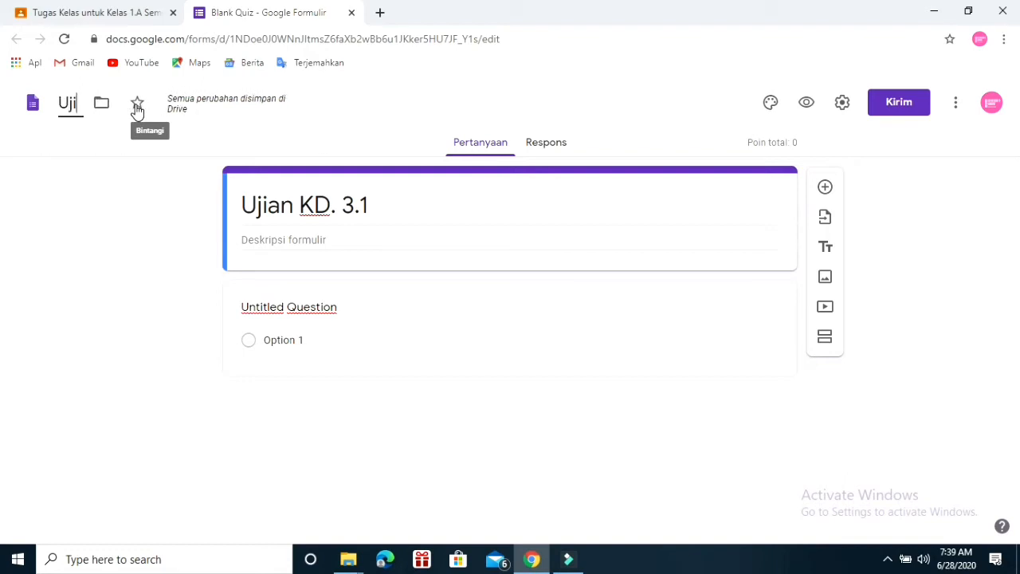
{"action": "type", "text": "an KD."}
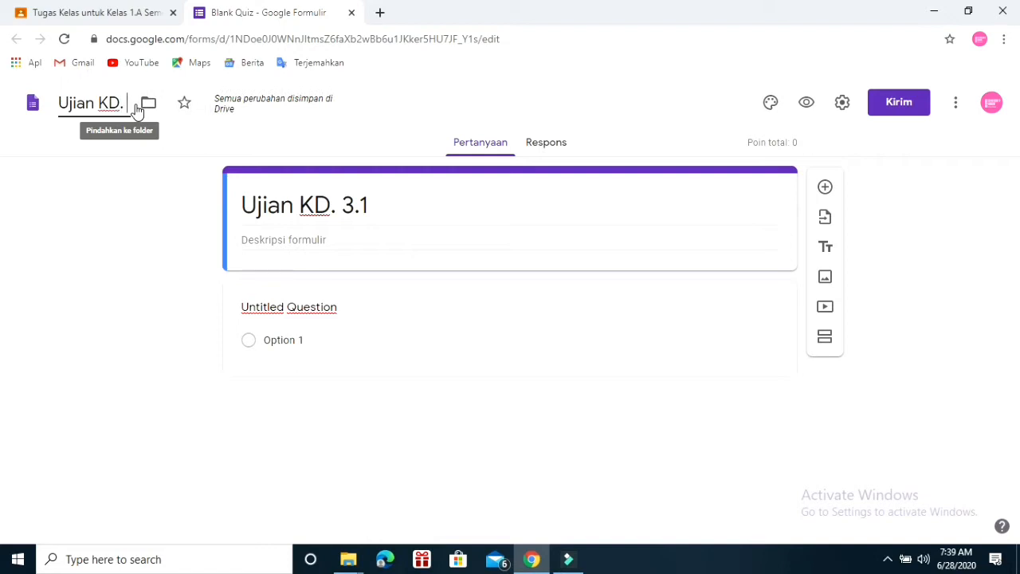
{"action": "type", "text": "3.1"}
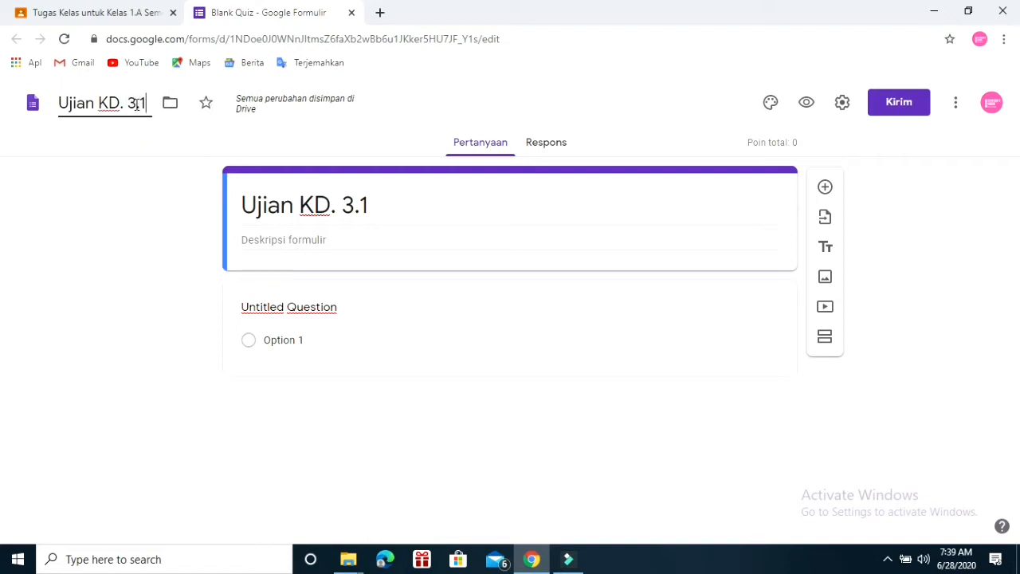
{"action": "left_click", "coordinate": [679, 192]}
{"action": "left_click", "coordinate": [659, 238]}
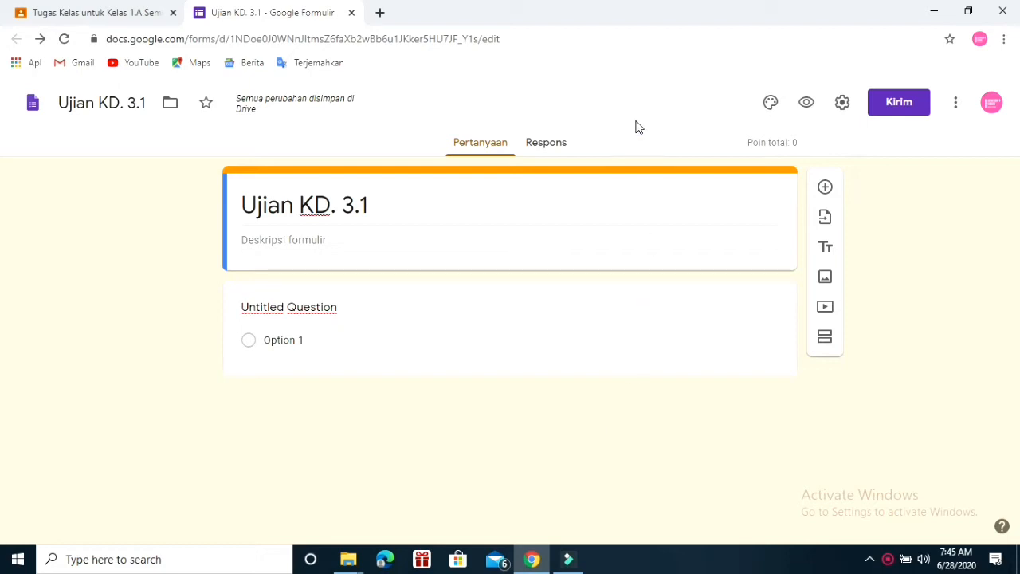
Step: Browse the theme, upload and photo sources, and insert the football goal-net picture from the themes as the form's header image
{"action": "left_click", "coordinate": [770, 103]}
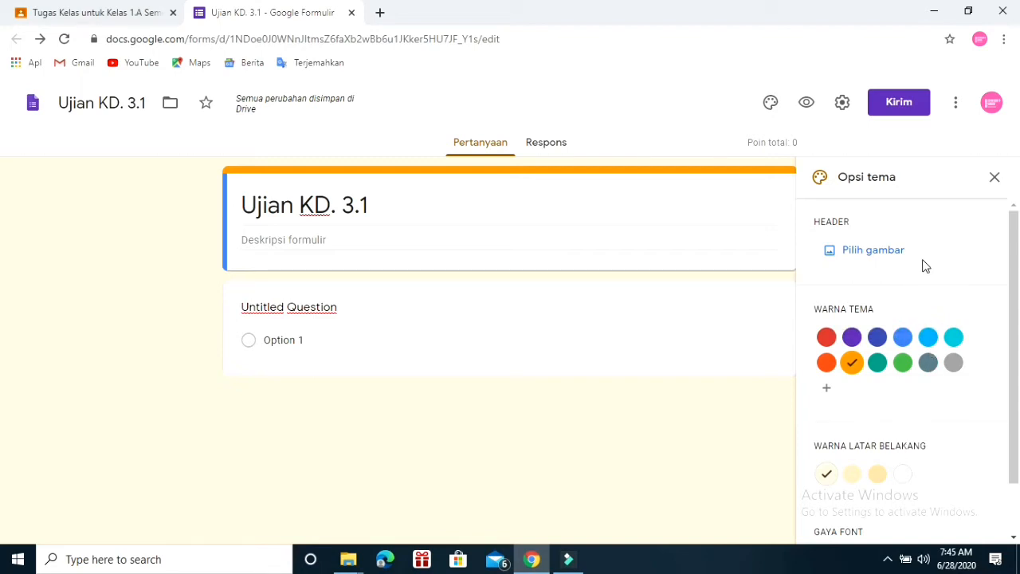
{"action": "left_click", "coordinate": [863, 253]}
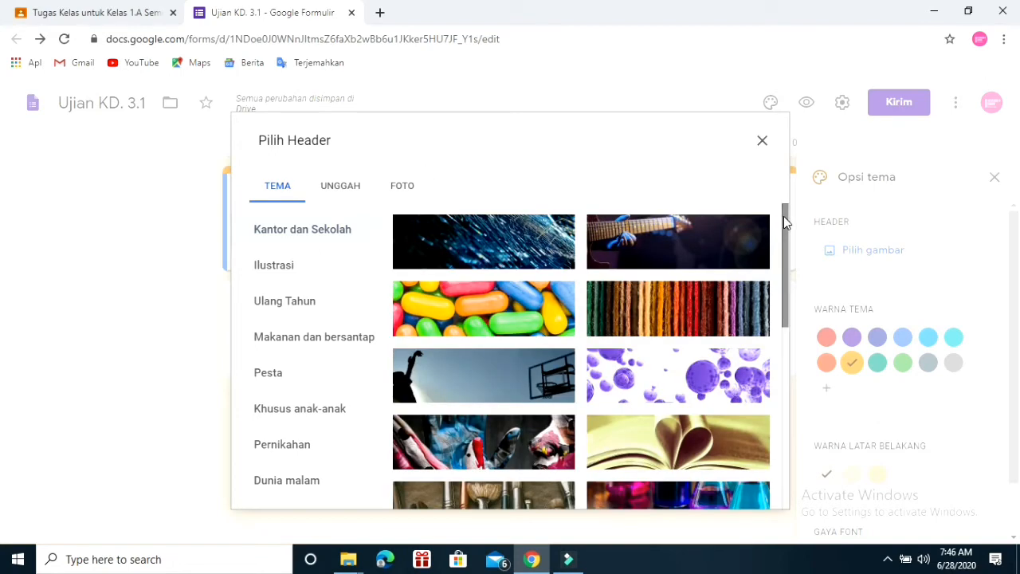
{"action": "left_click_drag", "start_coordinate": [783, 217], "coordinate": [783, 186]}
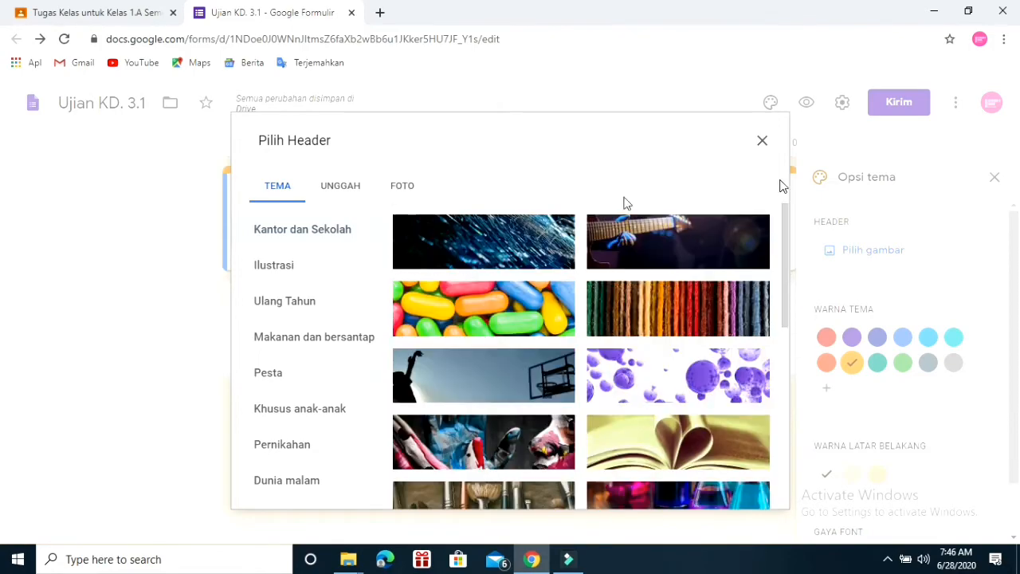
{"action": "left_click", "coordinate": [342, 190]}
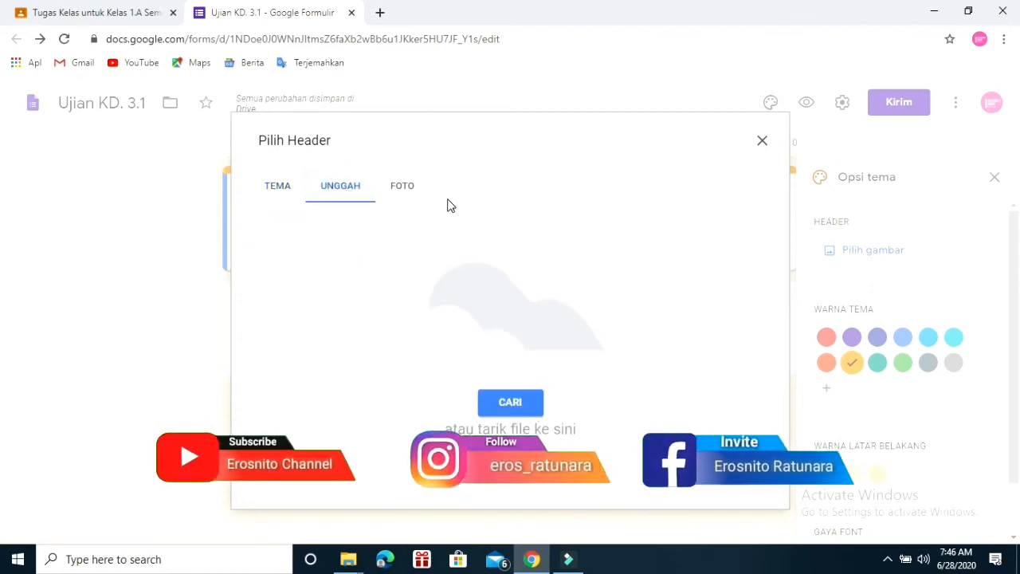
{"action": "left_click", "coordinate": [402, 195]}
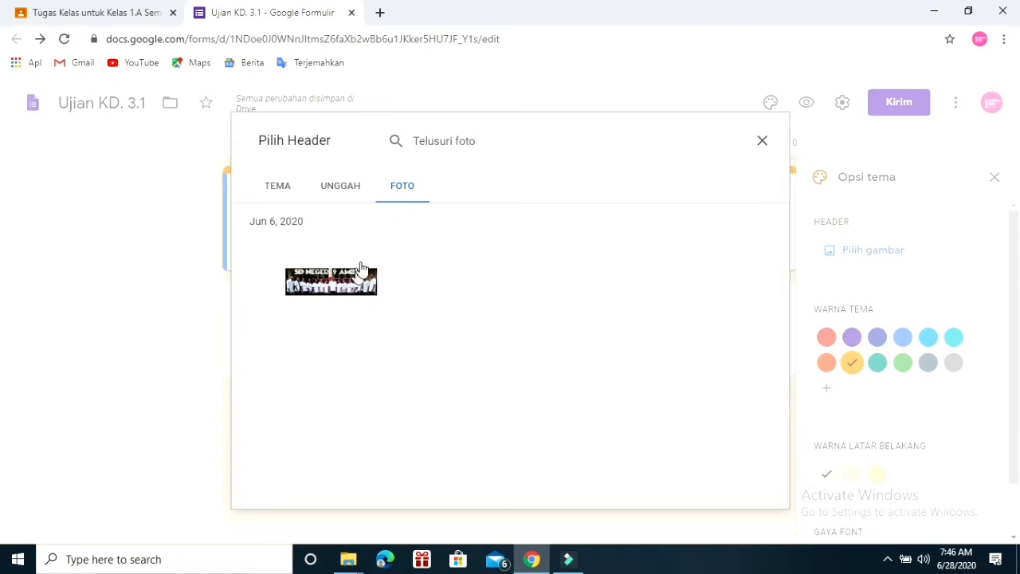
{"action": "left_click", "coordinate": [278, 197]}
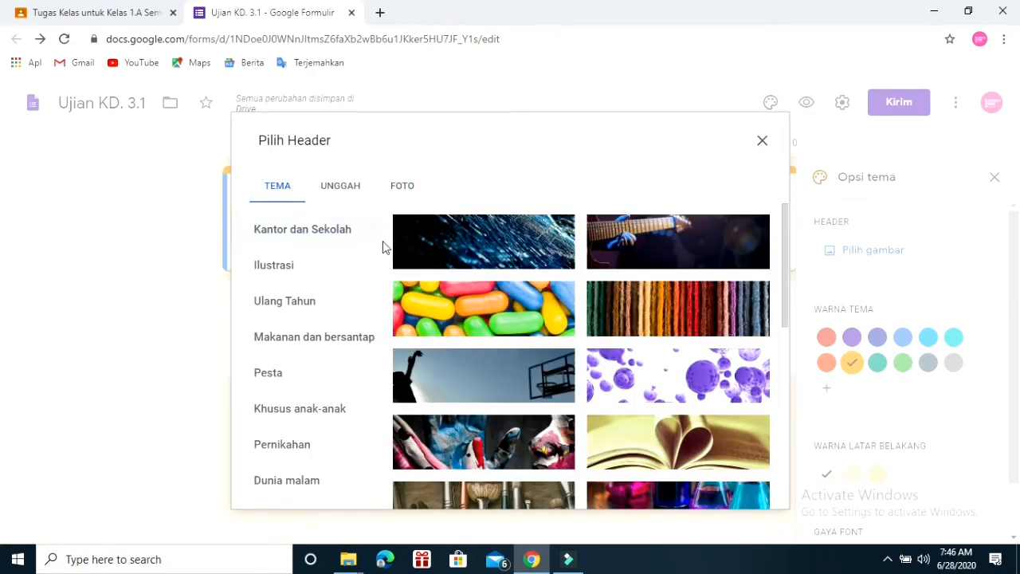
{"action": "left_click", "coordinate": [785, 238]}
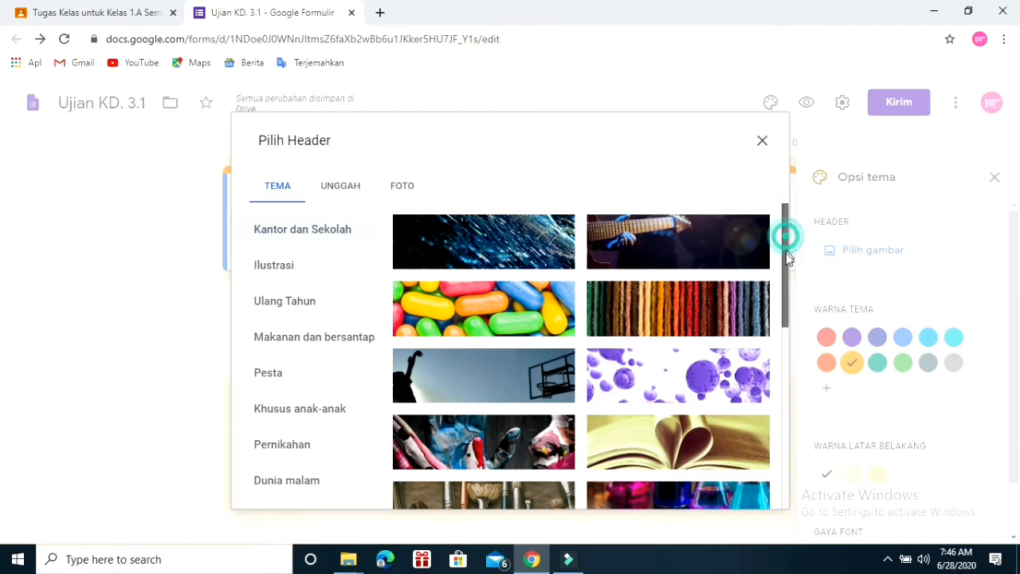
{"action": "left_click_drag", "start_coordinate": [786, 255], "coordinate": [791, 325]}
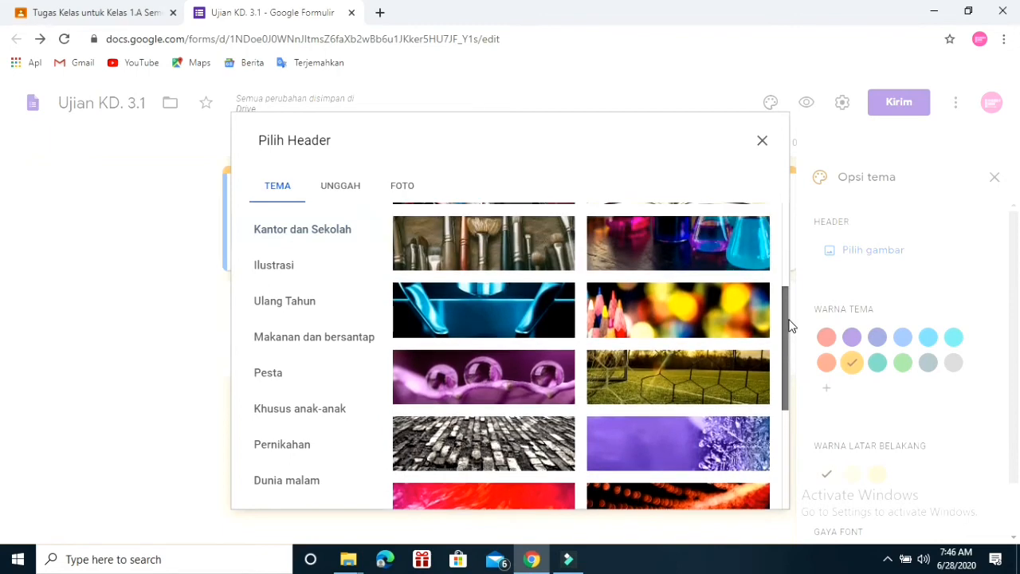
{"action": "left_click", "coordinate": [666, 381]}
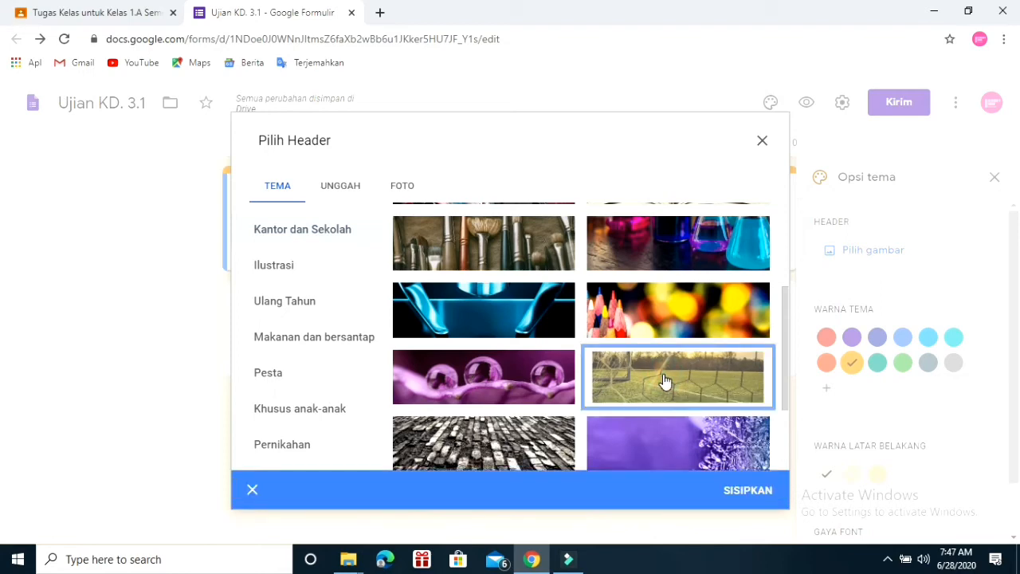
{"action": "left_click", "coordinate": [740, 492]}
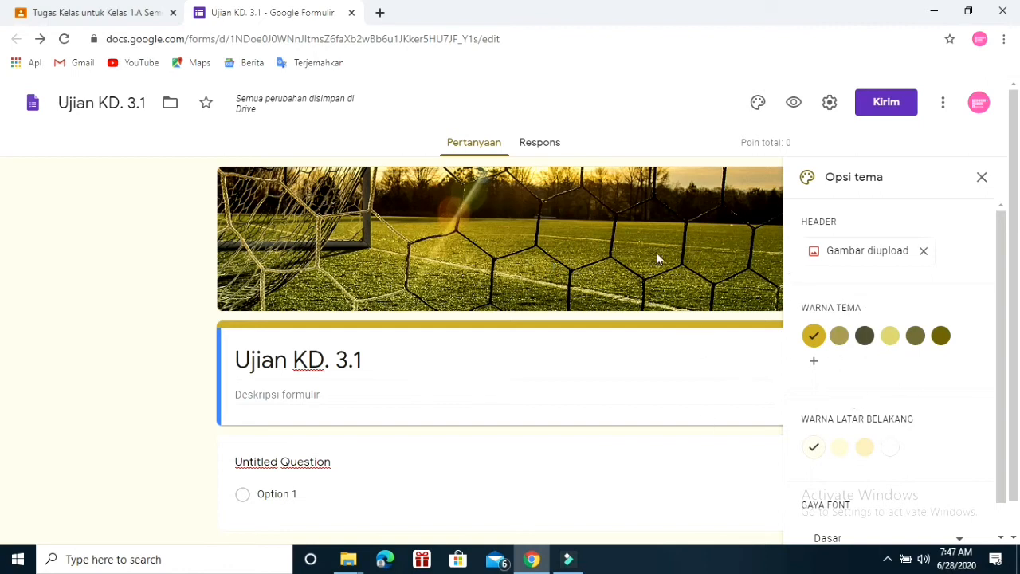
Step: In the form settings, limit respondents to 1 response and enable collecting email addresses
{"action": "left_click", "coordinate": [830, 113]}
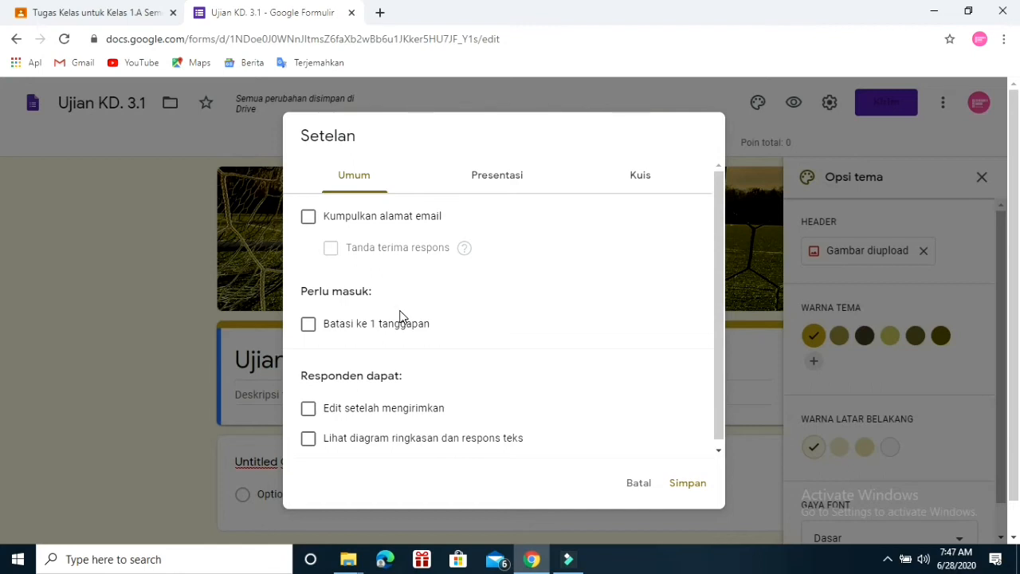
{"action": "left_click", "coordinate": [309, 324]}
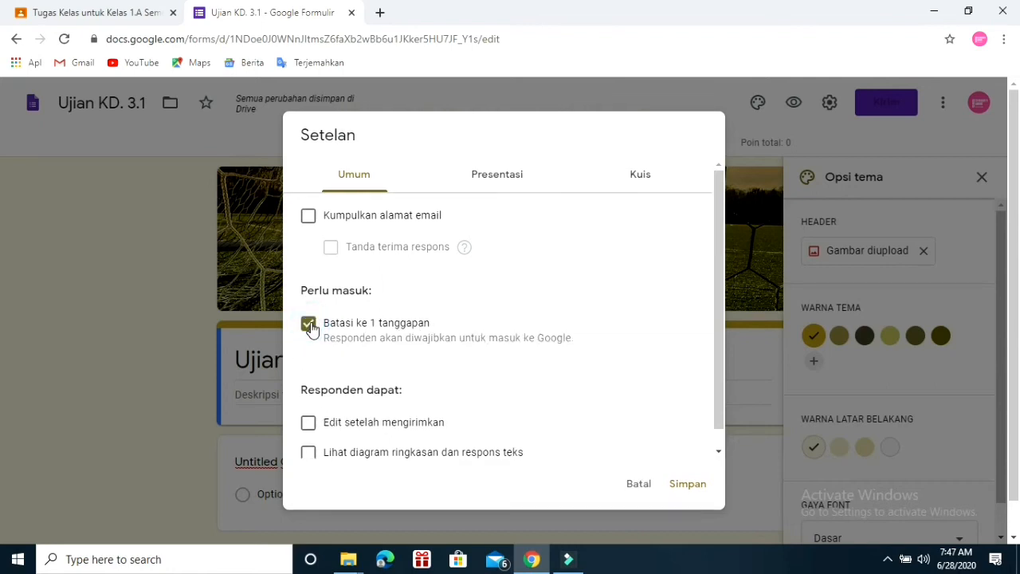
{"action": "left_click", "coordinate": [309, 217]}
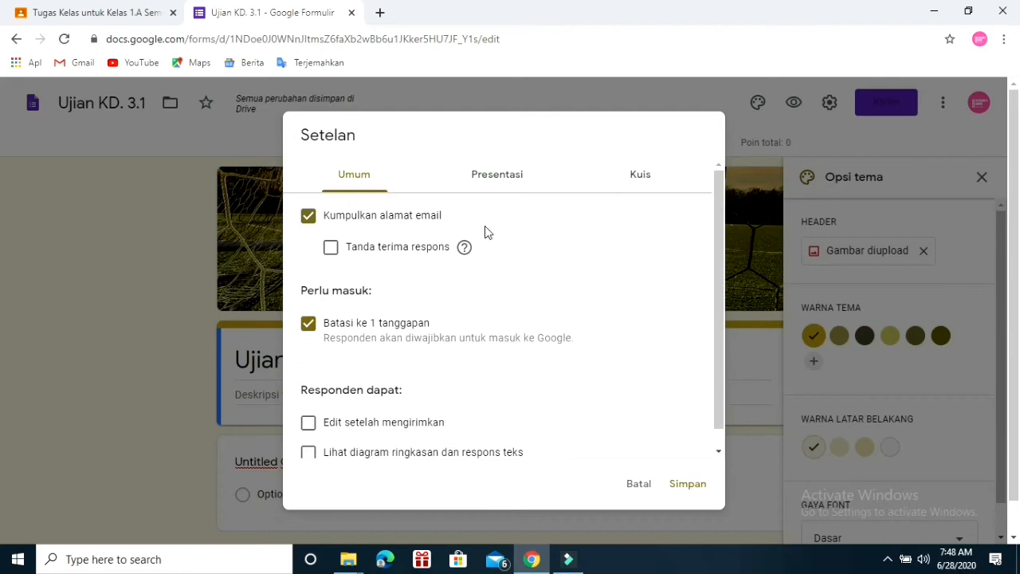
Step: Enable shuffled question order in the form's presentation settings and save the settings
{"action": "left_click", "coordinate": [501, 179]}
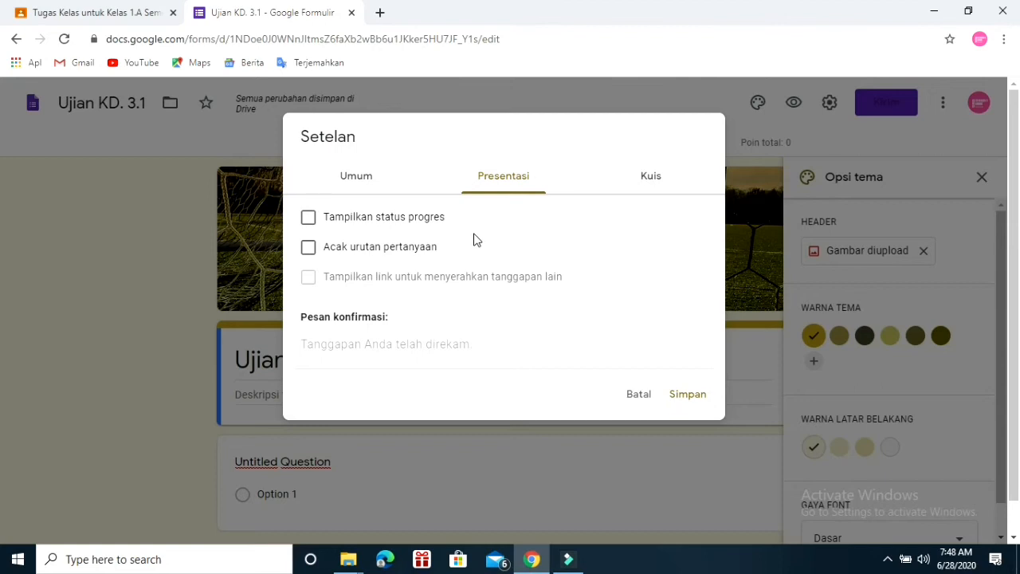
{"action": "left_click", "coordinate": [309, 247]}
{"action": "left_click", "coordinate": [693, 400]}
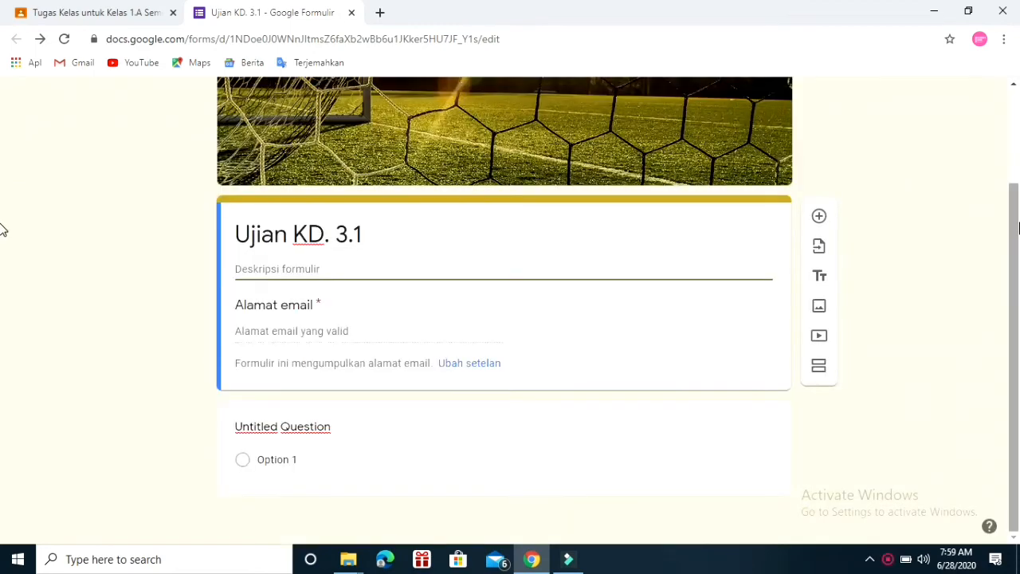
Step: Replace the untitled question's text with "rosa menendang bola dengan menggunakan"
{"action": "left_click_drag", "start_coordinate": [1012, 219], "coordinate": [1018, 134]}
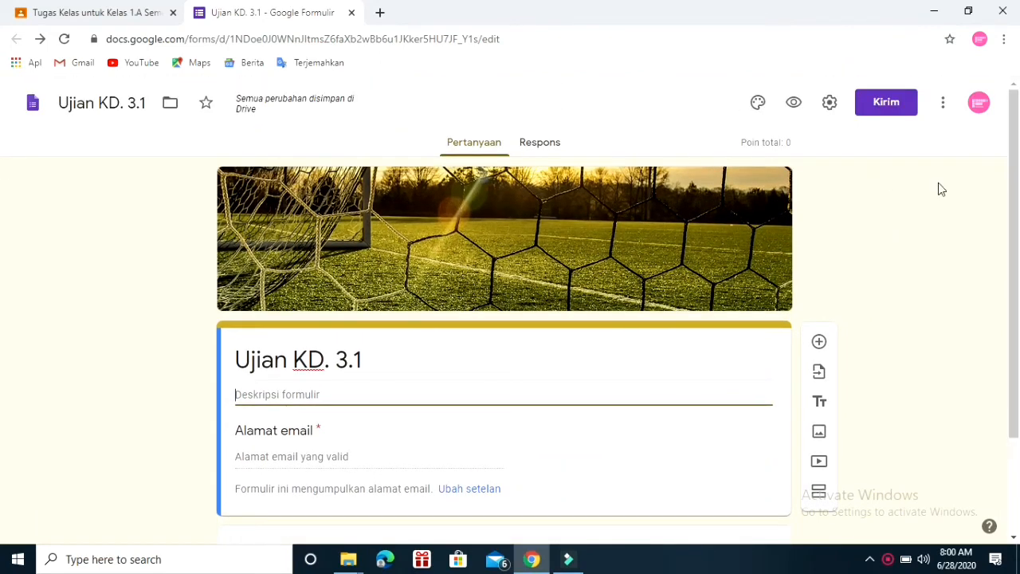
{"action": "left_click_drag", "start_coordinate": [1017, 173], "coordinate": [1017, 303]}
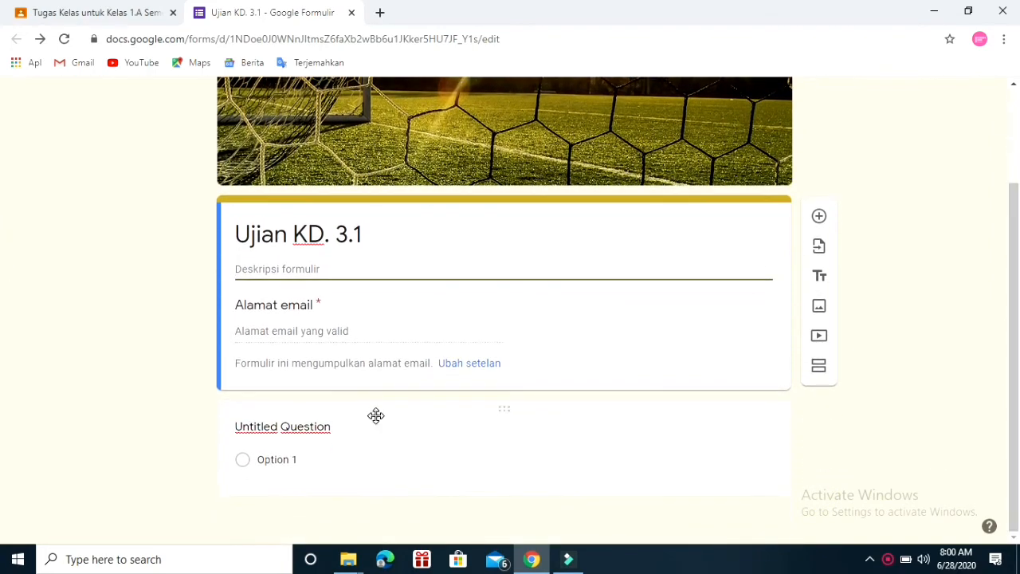
{"action": "left_click", "coordinate": [334, 423]}
{"action": "left_click_drag", "start_coordinate": [1013, 239], "coordinate": [1009, 153]}
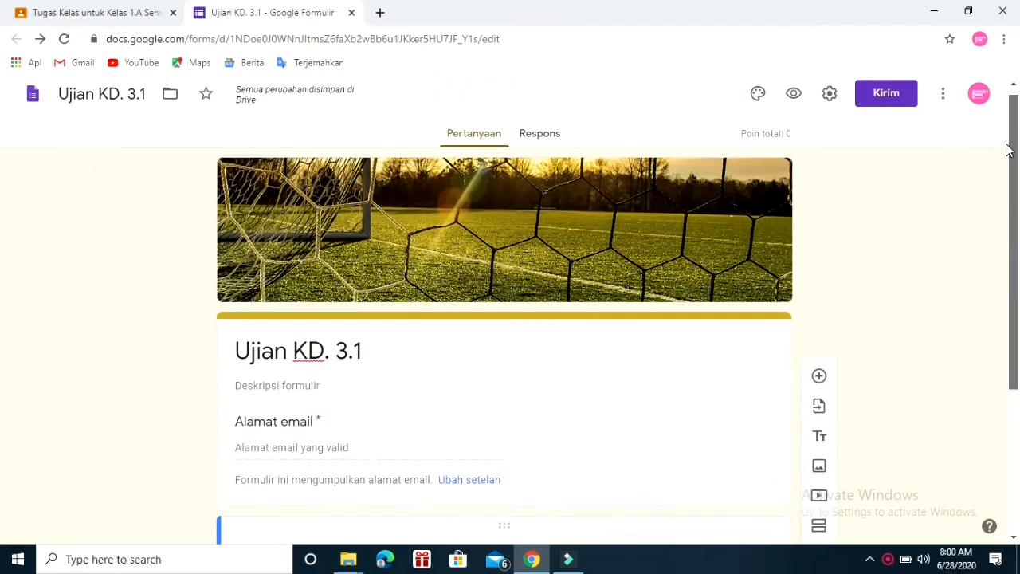
{"action": "scroll", "coordinate": [3, 191], "scroll_direction": "down", "scroll_amount": 2}
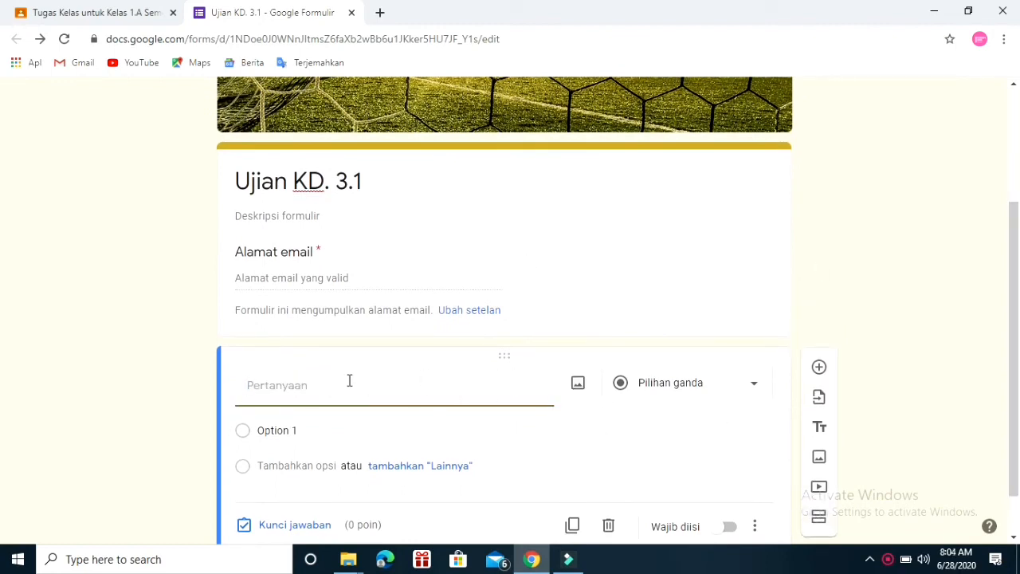
{"action": "left_click", "coordinate": [295, 403]}
{"action": "type", "text": "rosa menendang bola dengan "}
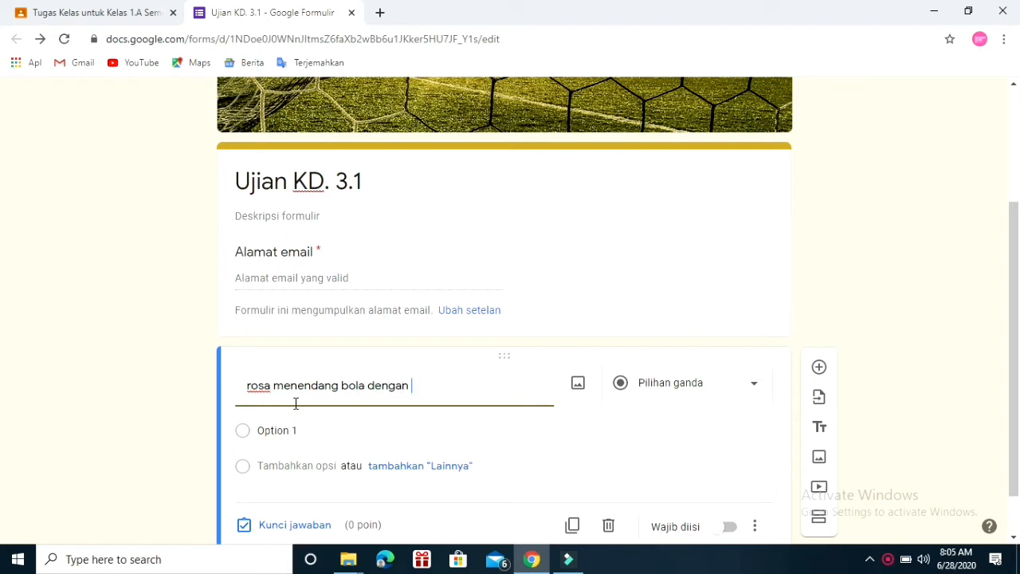
{"action": "type", "text": "menggunakan"}
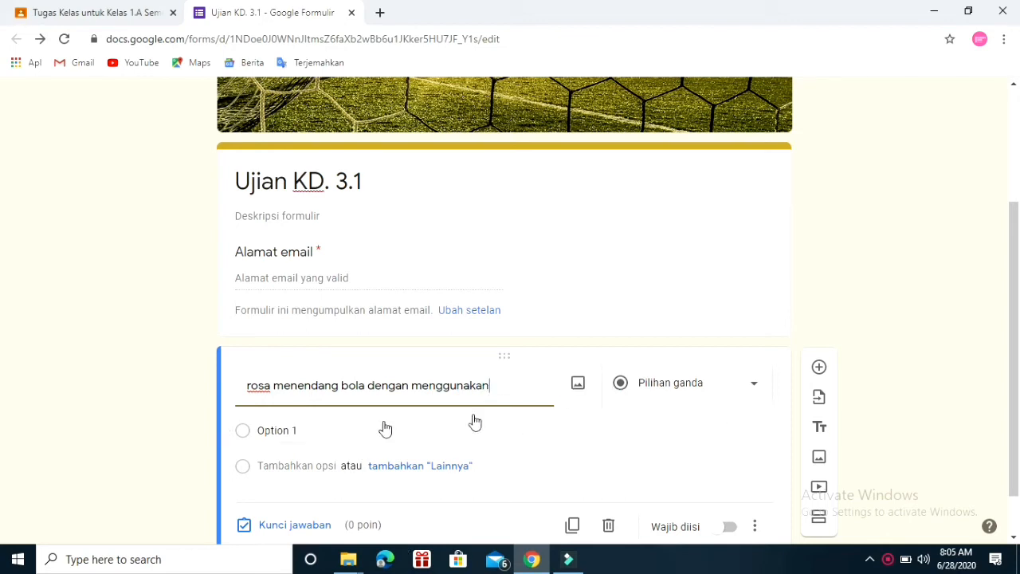
Step: Enter "Kaki" and "Kepala" as the question's first two answer options and add a third option
{"action": "left_click", "coordinate": [317, 436]}
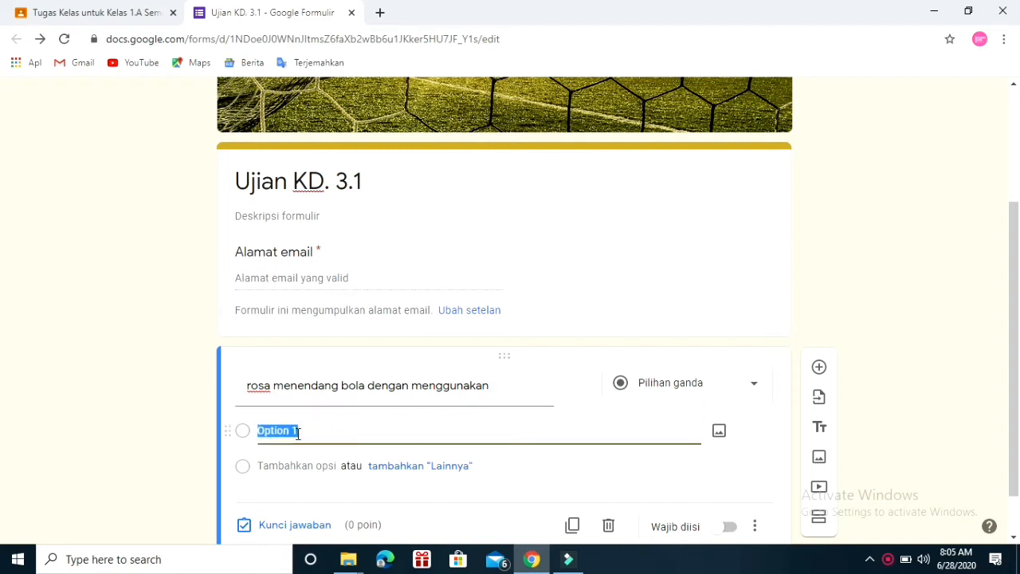
{"action": "key", "text": "BackSpace"}
{"action": "type", "text": "Kaki"}
{"action": "key", "text": "Return"}
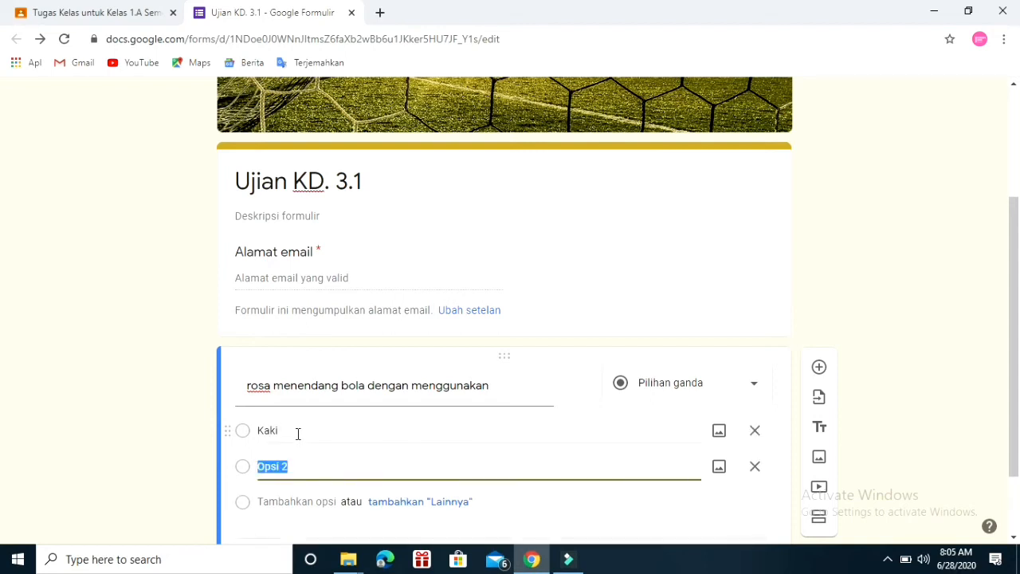
{"action": "type", "text": "kepal"}
{"action": "type", "text": "a"}
{"action": "left_click", "coordinate": [264, 467]}
{"action": "key", "text": "BackSpace"}
{"action": "type", "text": "K"}
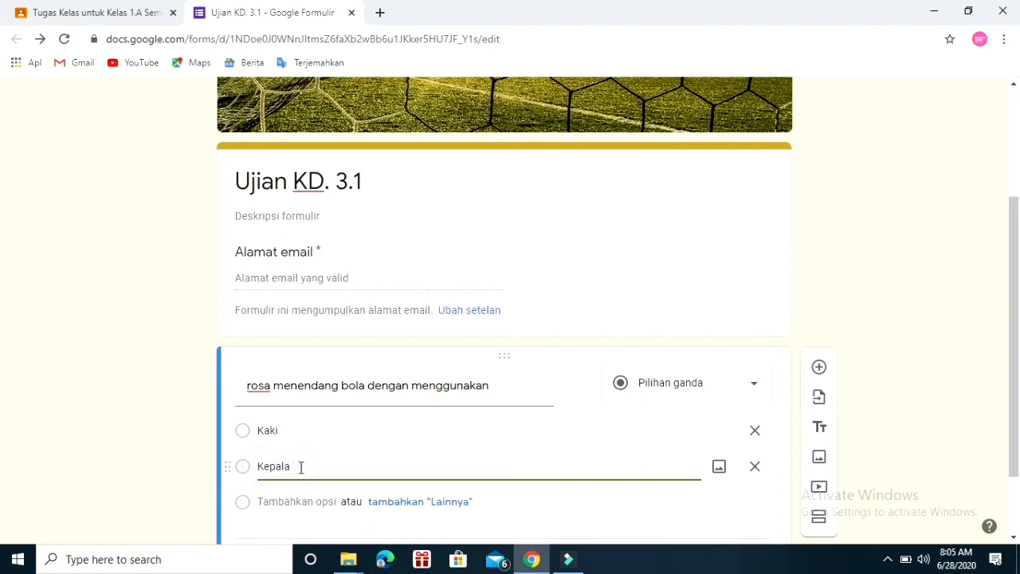
{"action": "key", "text": "Return"}
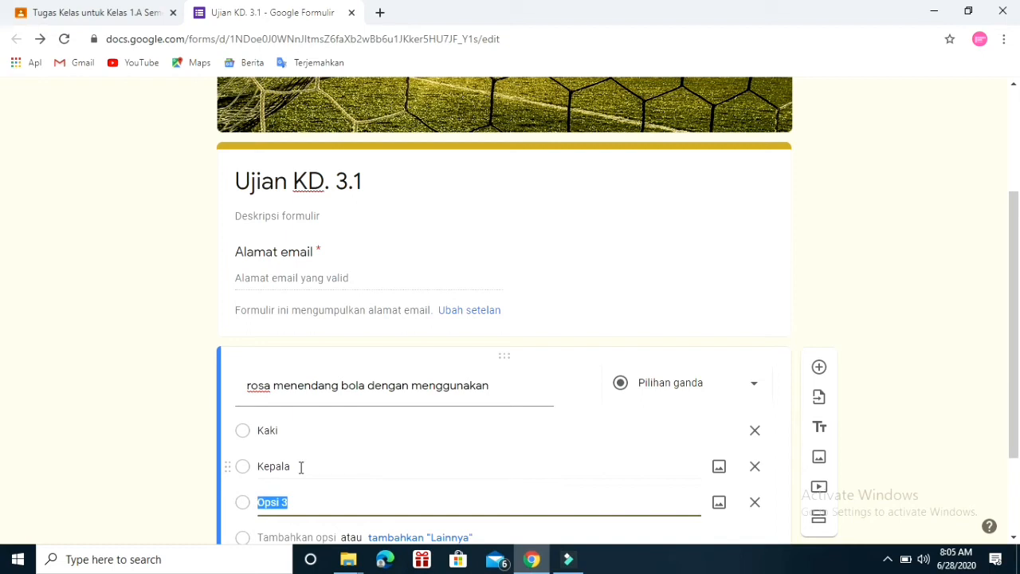
Step: Enter "Ketiak" as the third answer option and "Kelas" as the fourth
{"action": "type", "text": "K"}
{"action": "key", "text": "BackSpace"}
{"action": "type", "text": "Ketiak"}
{"action": "key", "text": "Return"}
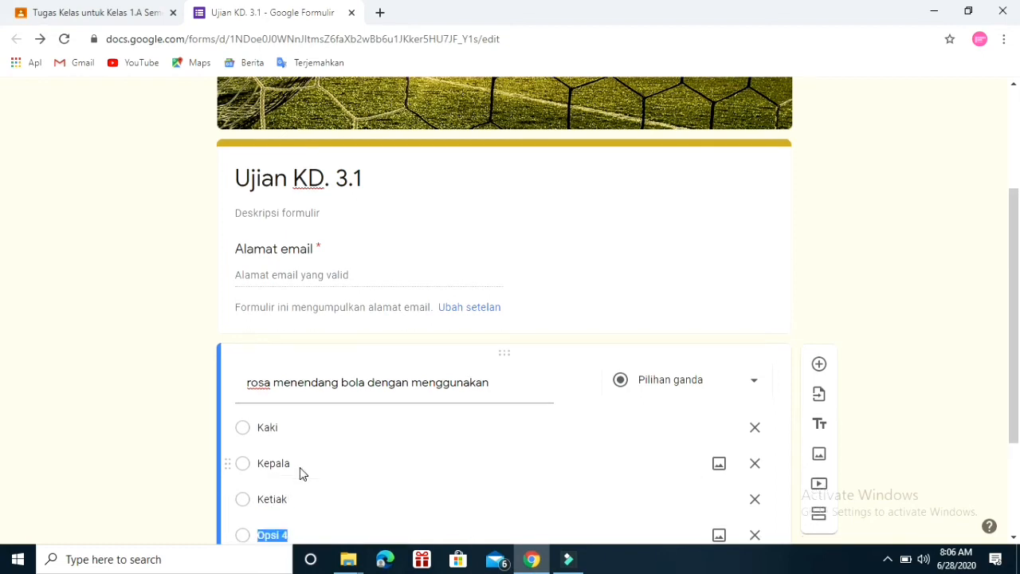
{"action": "type", "text": "Kelas"}
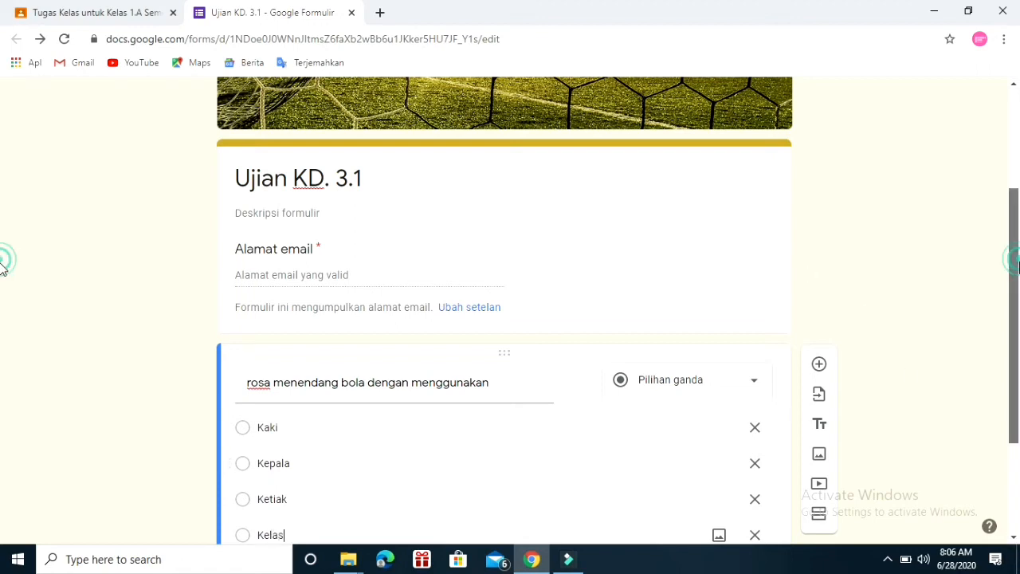
{"action": "scroll", "coordinate": [2, 271], "scroll_direction": "down", "scroll_amount": 1}
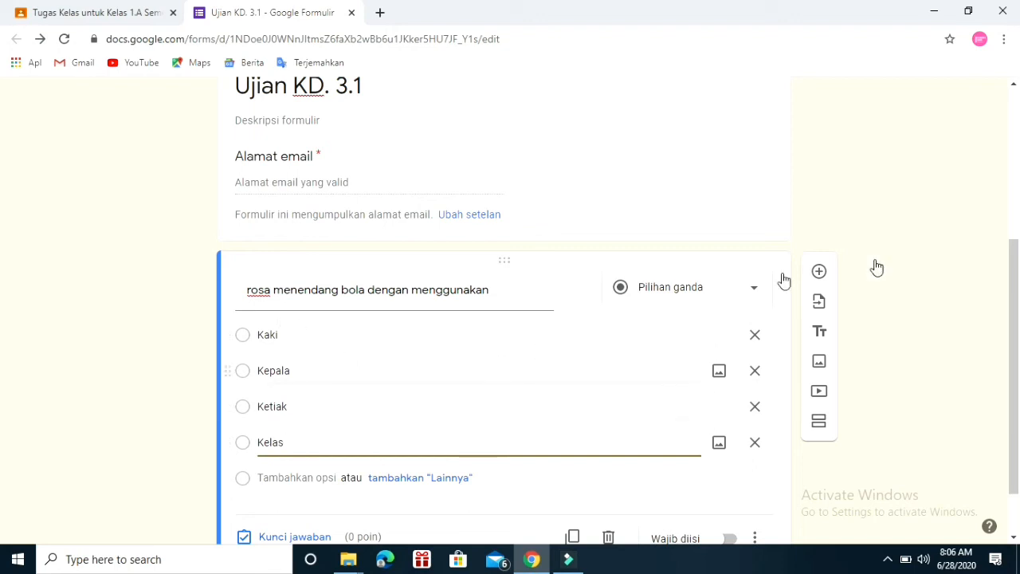
{"action": "left_click_drag", "start_coordinate": [1018, 276], "coordinate": [1019, 315]}
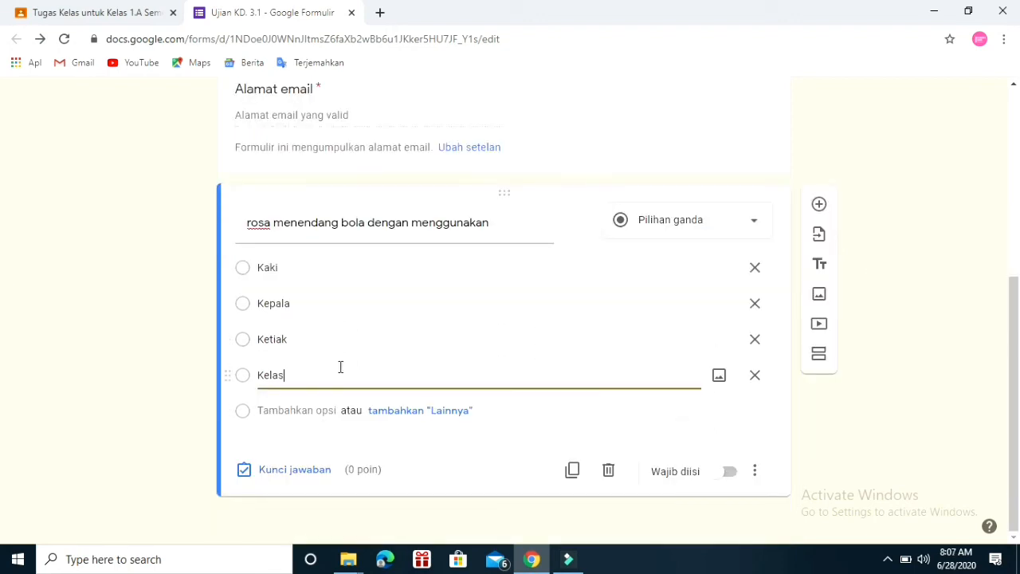
Step: Add a fifth answer option "Kantin" and remove it again
{"action": "key", "text": "Return"}
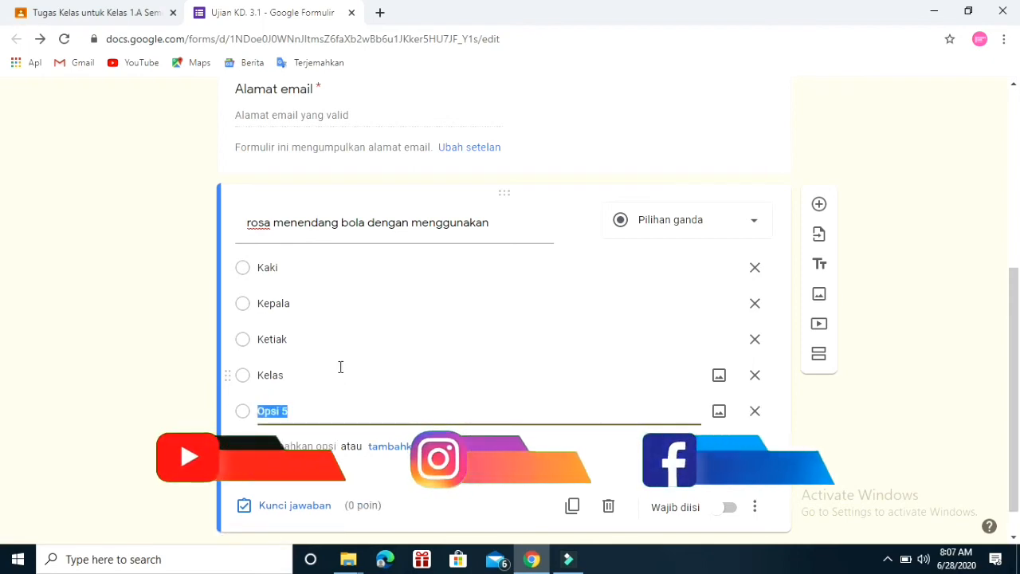
{"action": "type", "text": "Ke"}
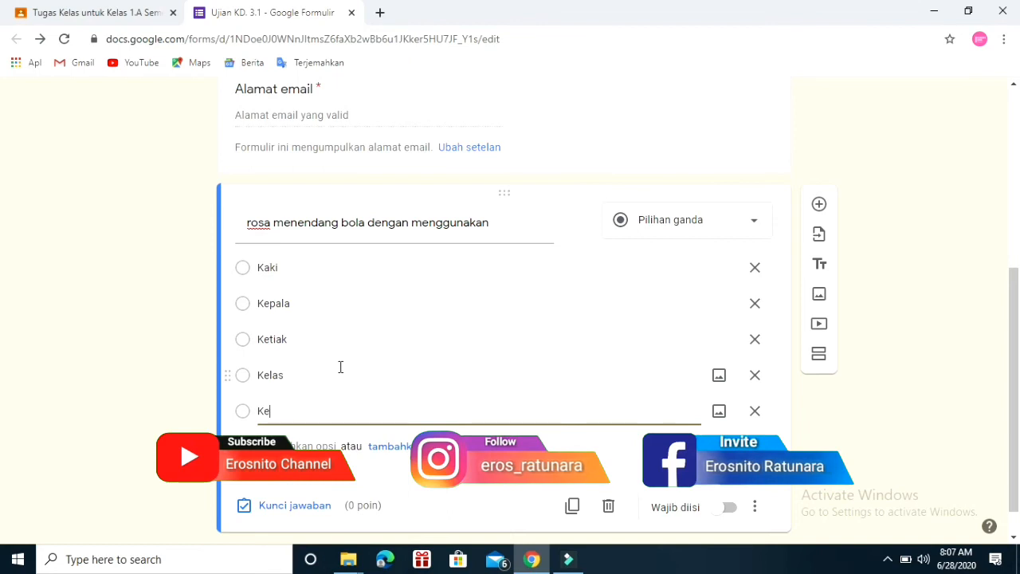
{"action": "type", "text": "ntin"}
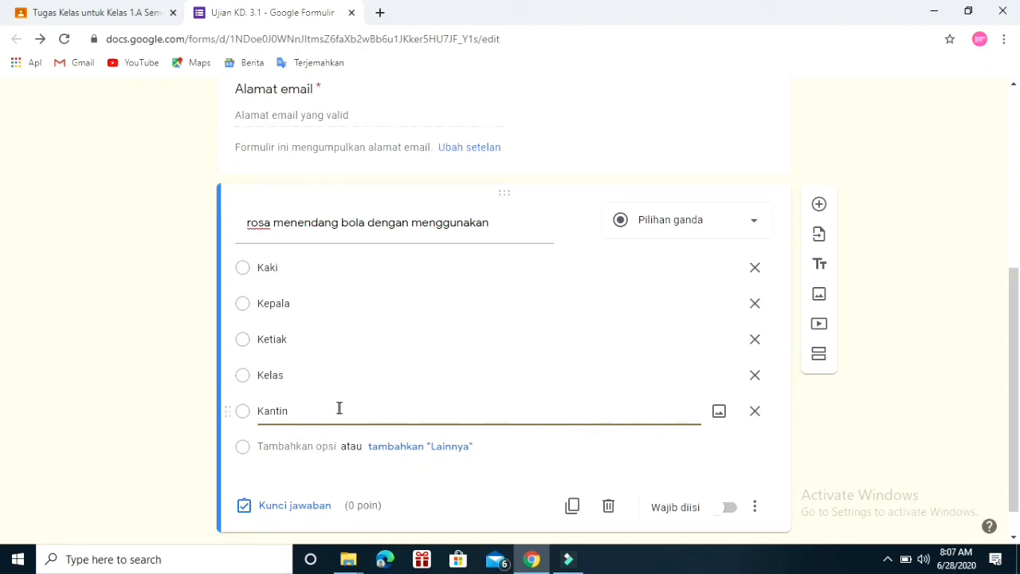
{"action": "left_click", "coordinate": [755, 412]}
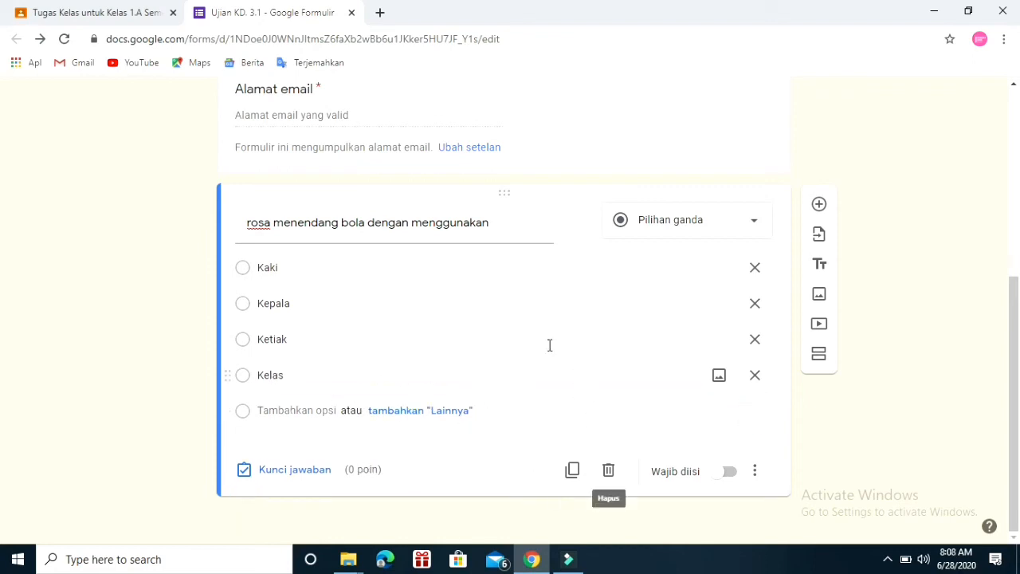
Step: Set "Kaki" as the correct answer to the ball-kicking question, worth 1 point, and turn on shuffled option order
{"action": "left_click", "coordinate": [304, 475]}
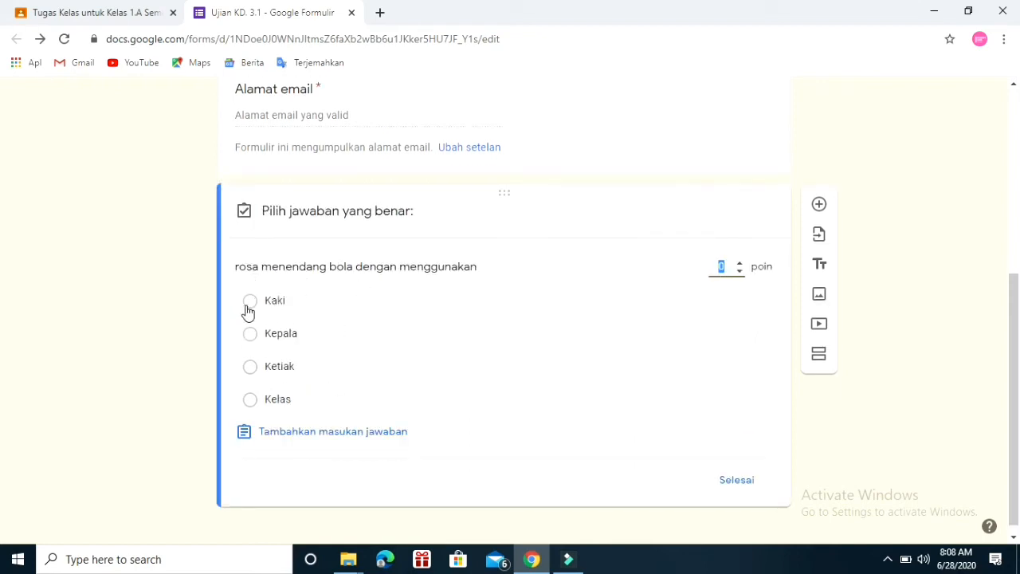
{"action": "left_click", "coordinate": [248, 307]}
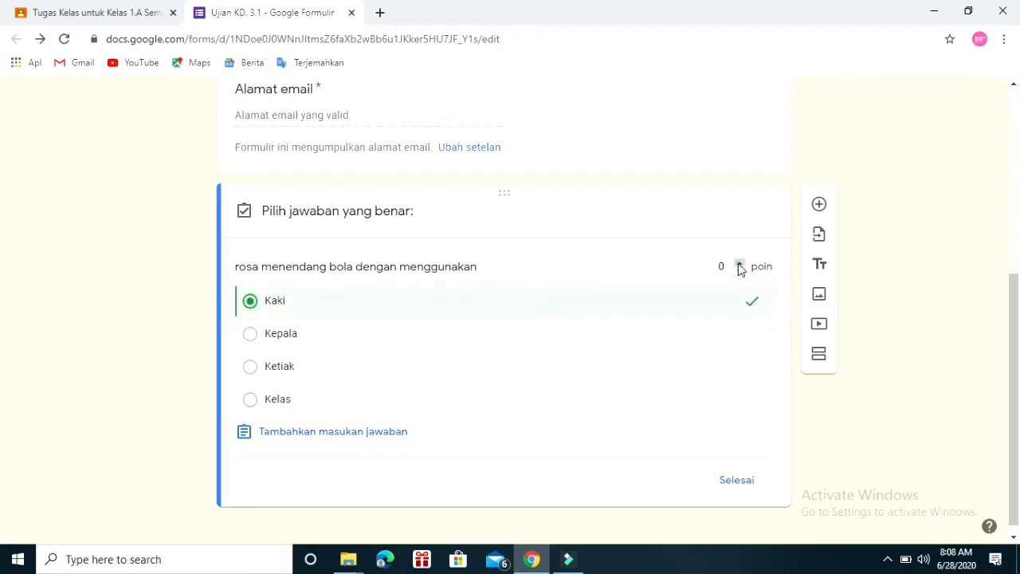
{"action": "left_click", "coordinate": [739, 265]}
{"action": "left_click", "coordinate": [737, 480]}
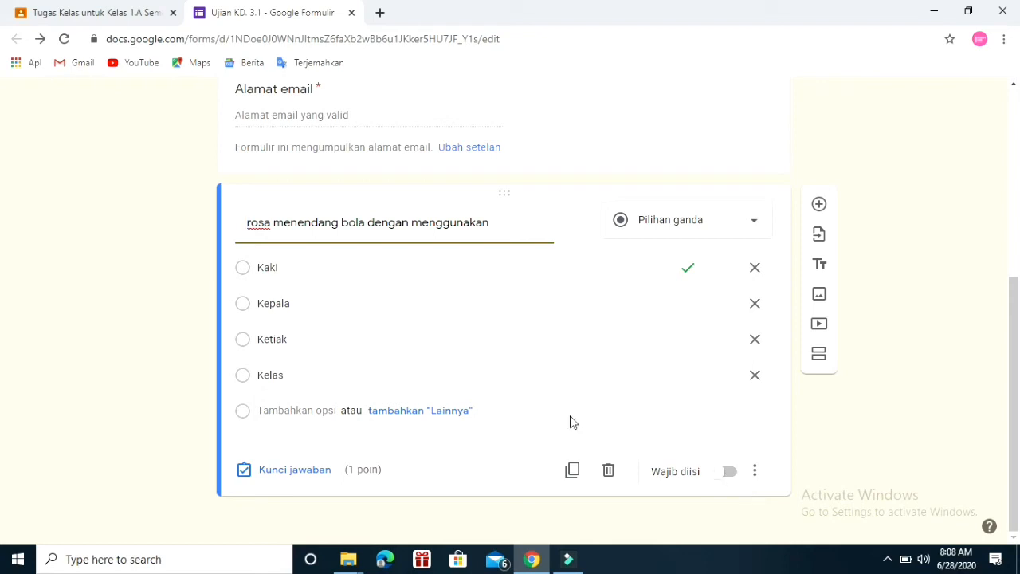
{"action": "left_click", "coordinate": [754, 474]}
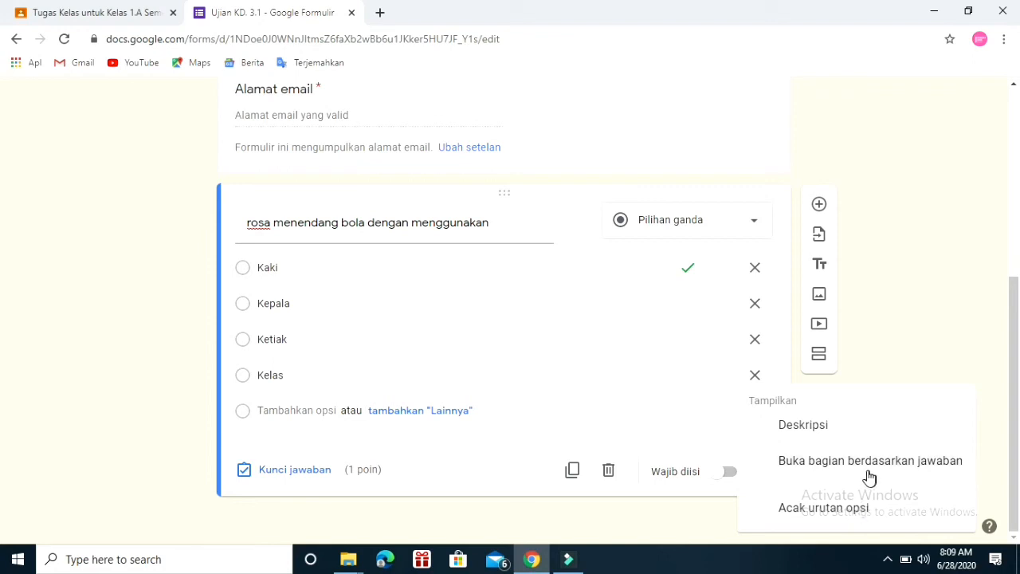
{"action": "left_click", "coordinate": [848, 510]}
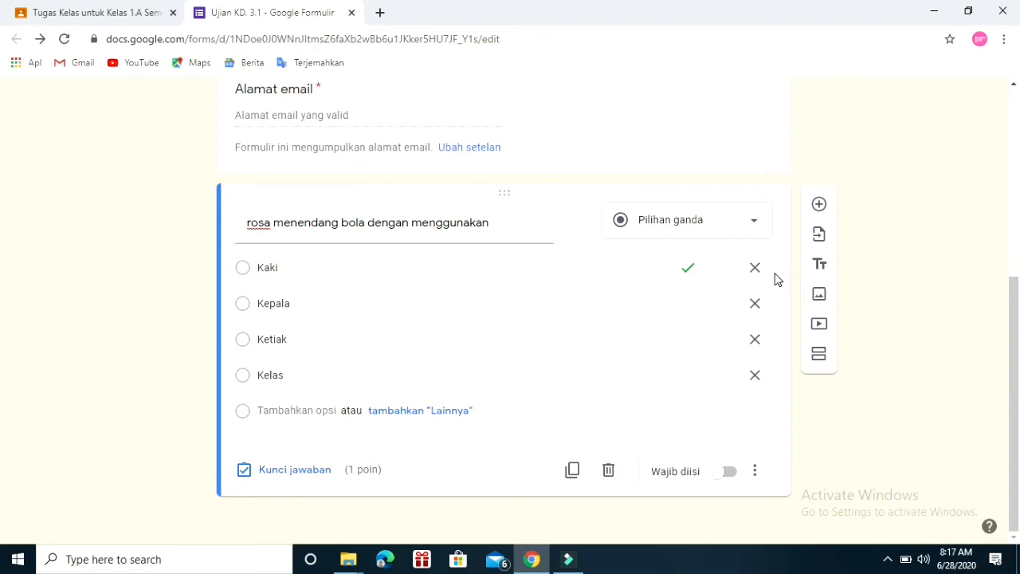
Step: Add a new multiple-choice question "Rosa berlari mengunakan" with "Kaki" as its first answer option
{"action": "left_click", "coordinate": [819, 206]}
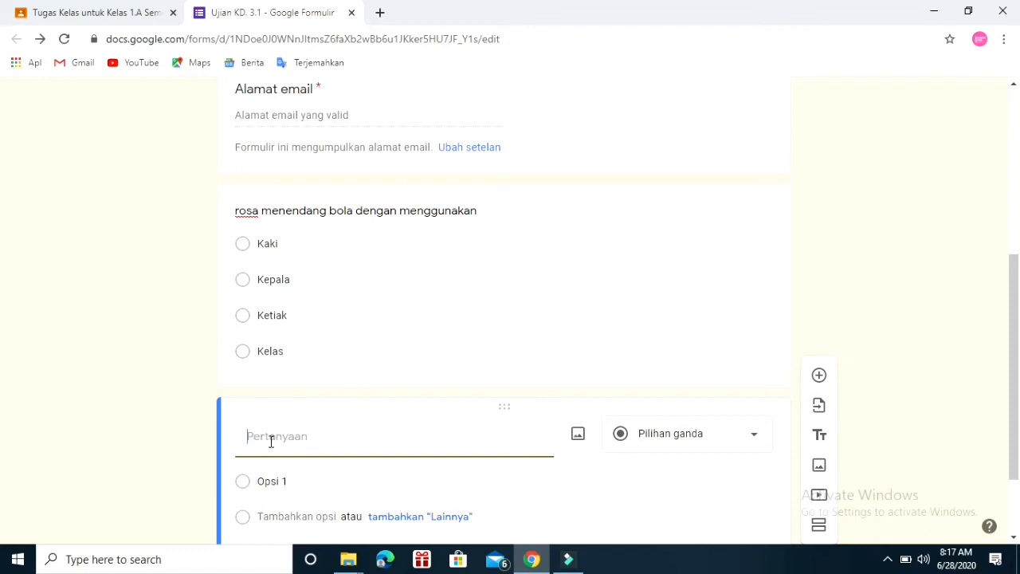
{"action": "type", "text": "Rosa berlari mengunakan"}
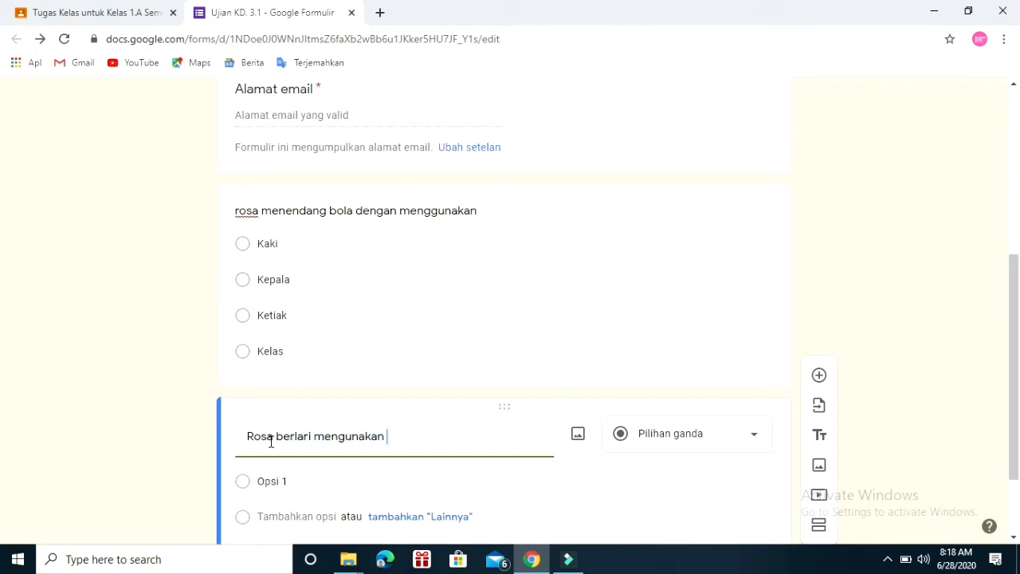
{"action": "left_click", "coordinate": [314, 406]}
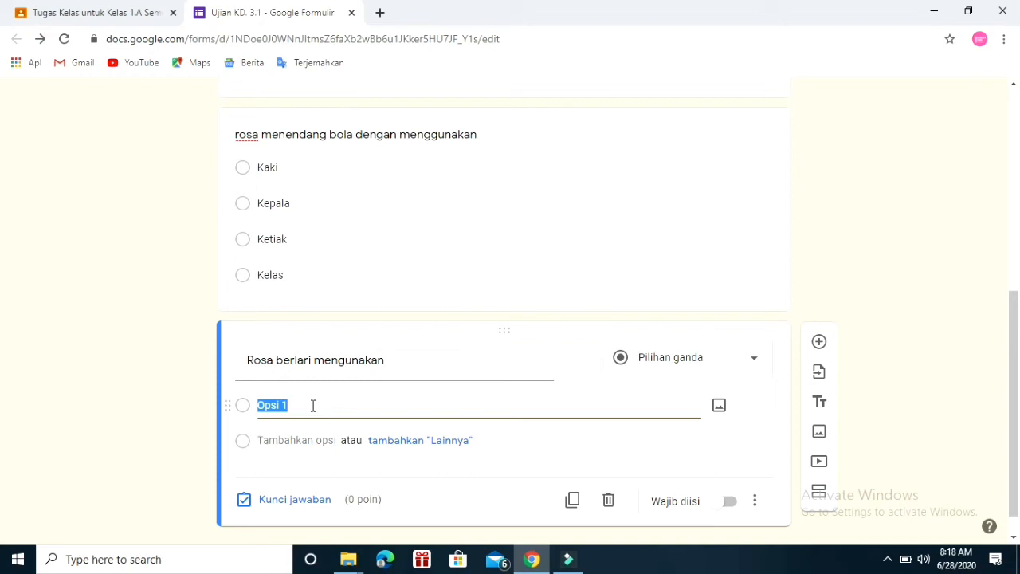
{"action": "type", "text": "Kaki"}
{"action": "key", "text": "Return"}
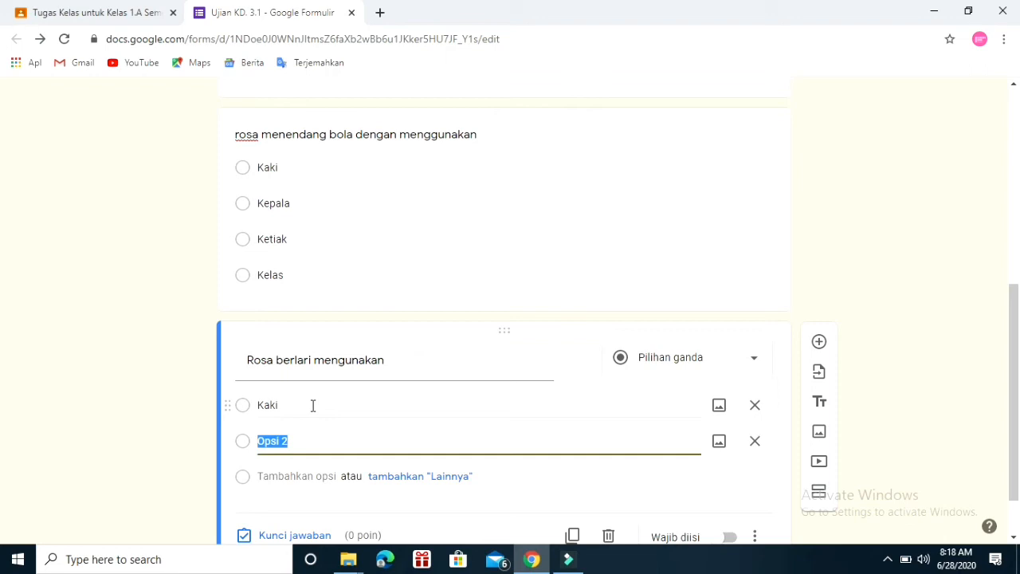
Step: Enter "Kepala", "Kelas" and "Kakak" as the second, third and fourth answer options of the running question
{"action": "type", "text": "ke"}
{"action": "key", "text": "BackSpace"}
{"action": "key", "text": "BackSpace"}
{"action": "type", "text": "Kepala"}
{"action": "key", "text": "Return"}
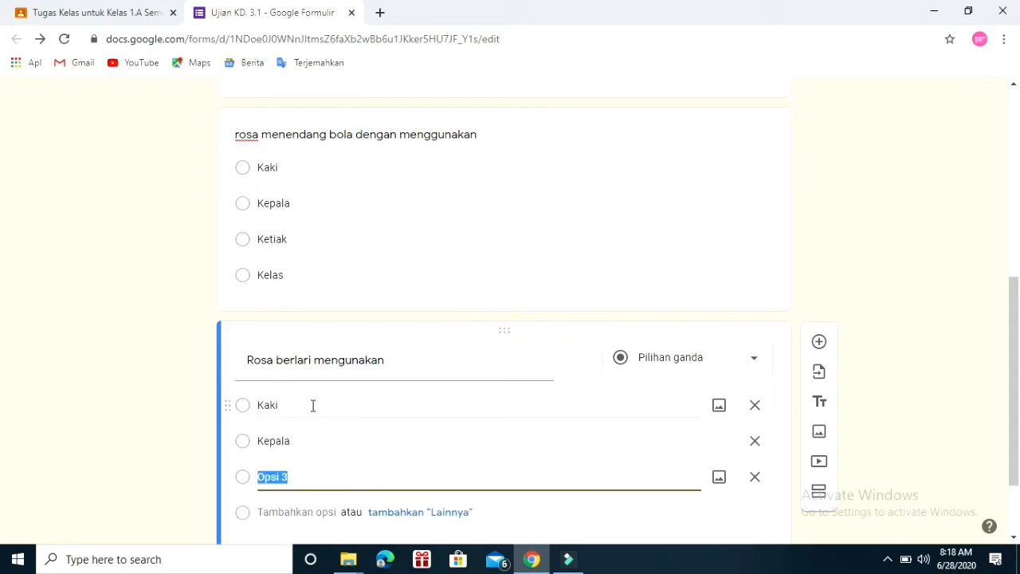
{"action": "type", "text": "K"}
{"action": "key", "text": "BackSpace"}
{"action": "type", "text": "Kelas"}
{"action": "key", "text": "Return"}
{"action": "type", "text": "K"}
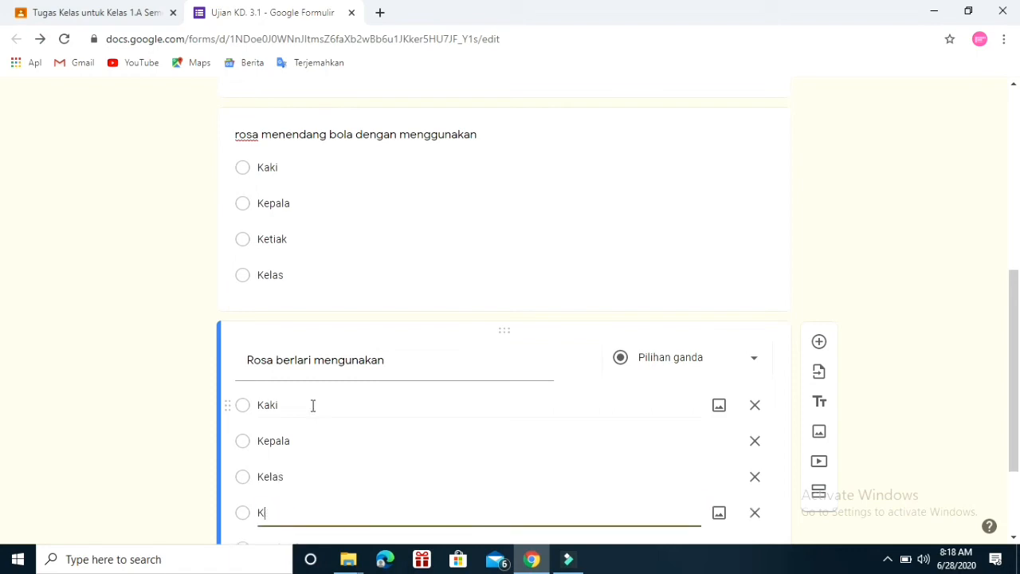
{"action": "type", "text": "akak"}
Step: Set "Kaki" as the correct answer to "Rosa berlari mengunakan", worth 1 point, and turn on shuffled option order
{"action": "scroll", "coordinate": [3, 314], "scroll_direction": "down", "scroll_amount": 2}
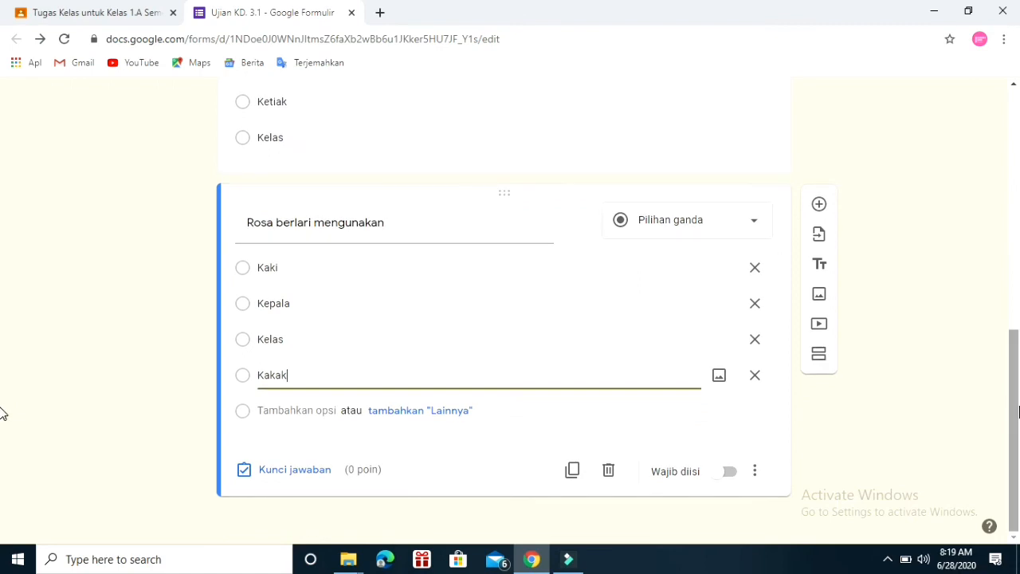
{"action": "left_click", "coordinate": [308, 472]}
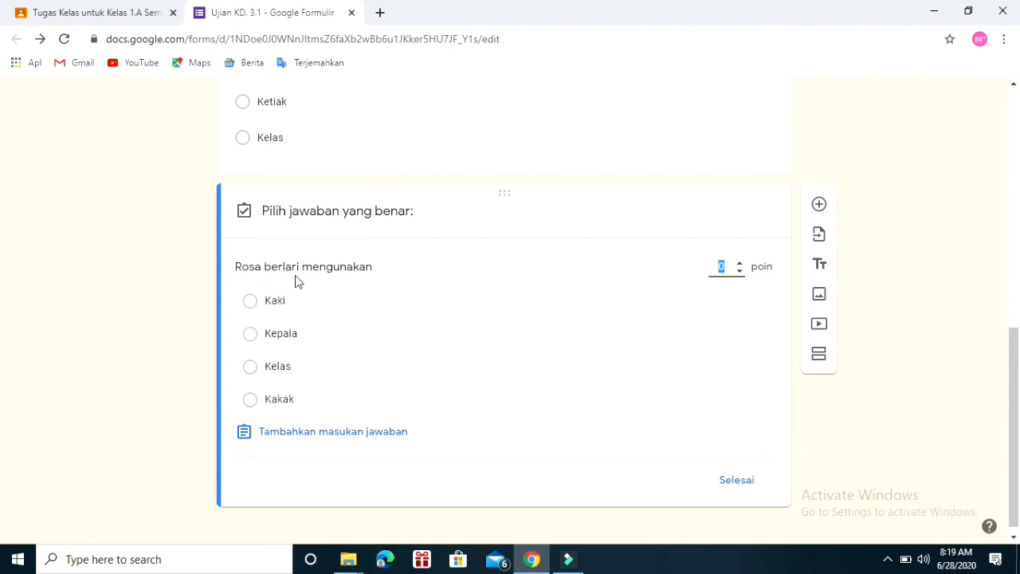
{"action": "left_click", "coordinate": [250, 302]}
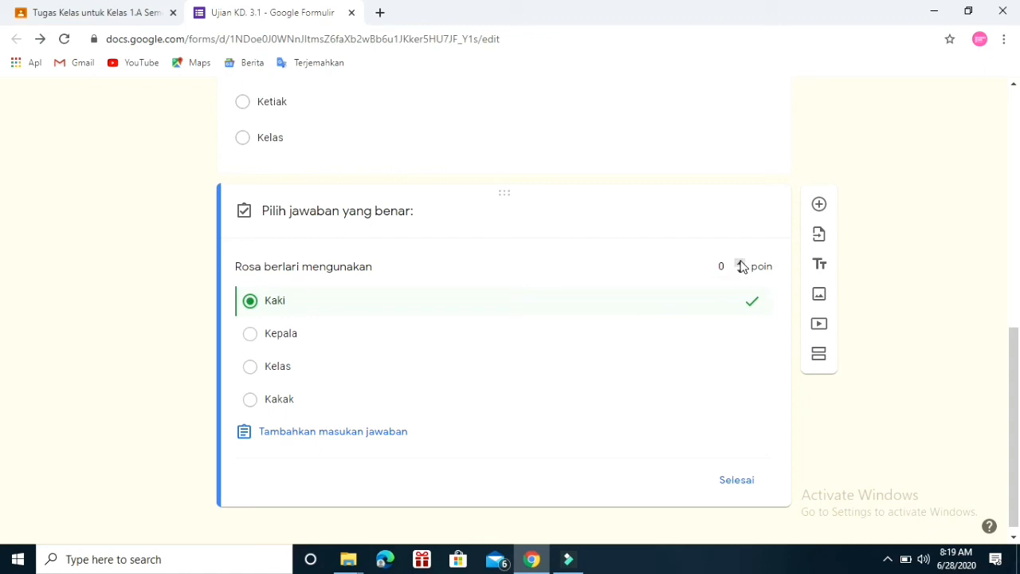
{"action": "left_click", "coordinate": [740, 264]}
{"action": "left_click", "coordinate": [741, 484]}
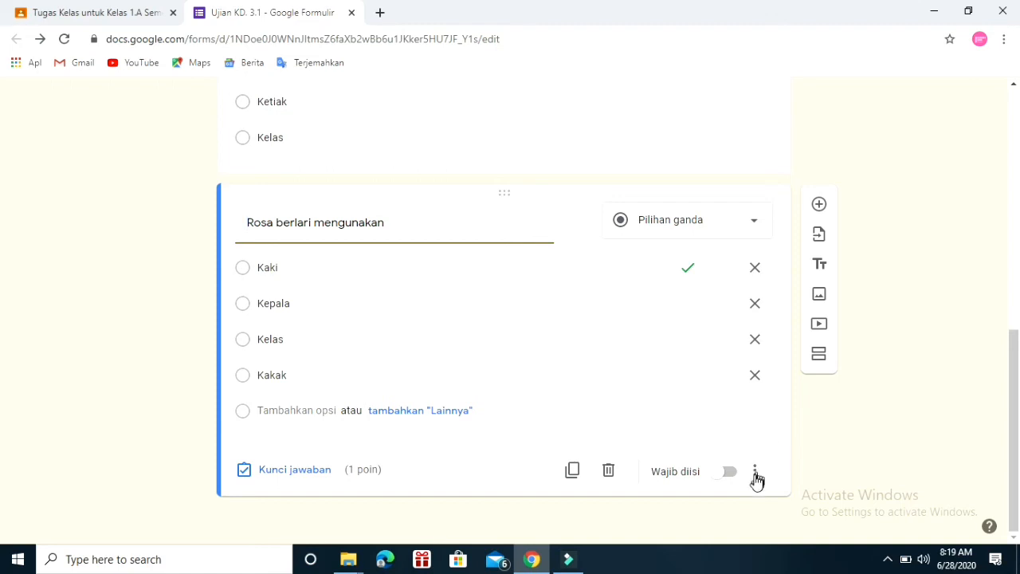
{"action": "left_click", "coordinate": [755, 471]}
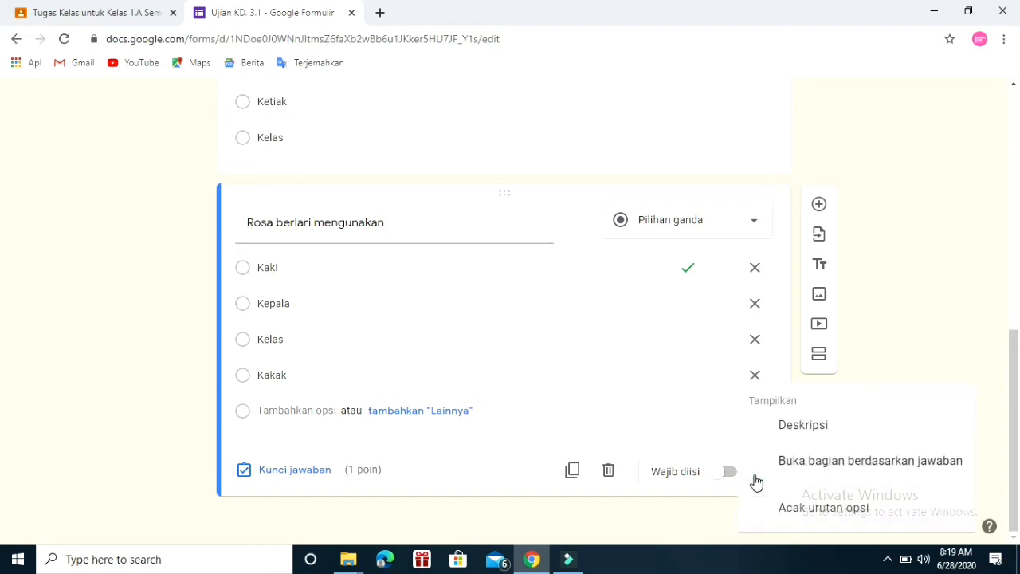
{"action": "left_click", "coordinate": [829, 514]}
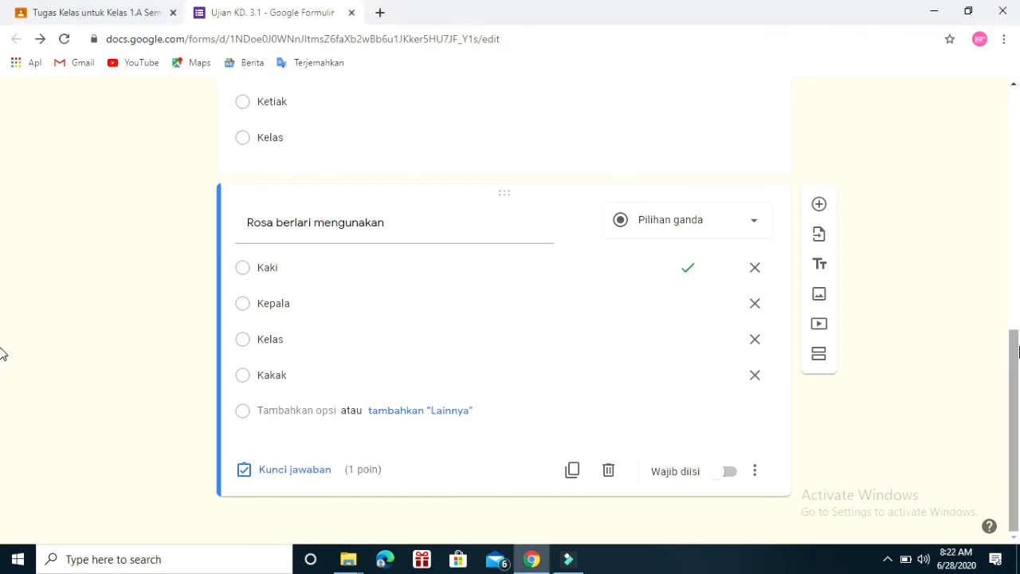
Step: Review the top of the quiz form, close it and return to the assignment in Google Classroom
{"action": "left_click_drag", "start_coordinate": [1017, 351], "coordinate": [1011, 134]}
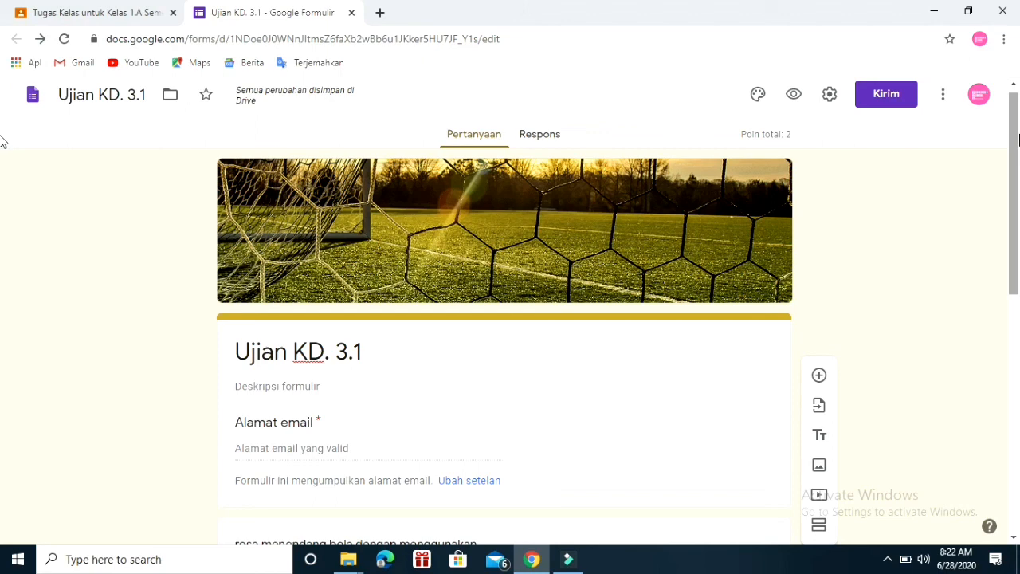
{"action": "left_click_drag", "start_coordinate": [1019, 139], "coordinate": [1017, 118]}
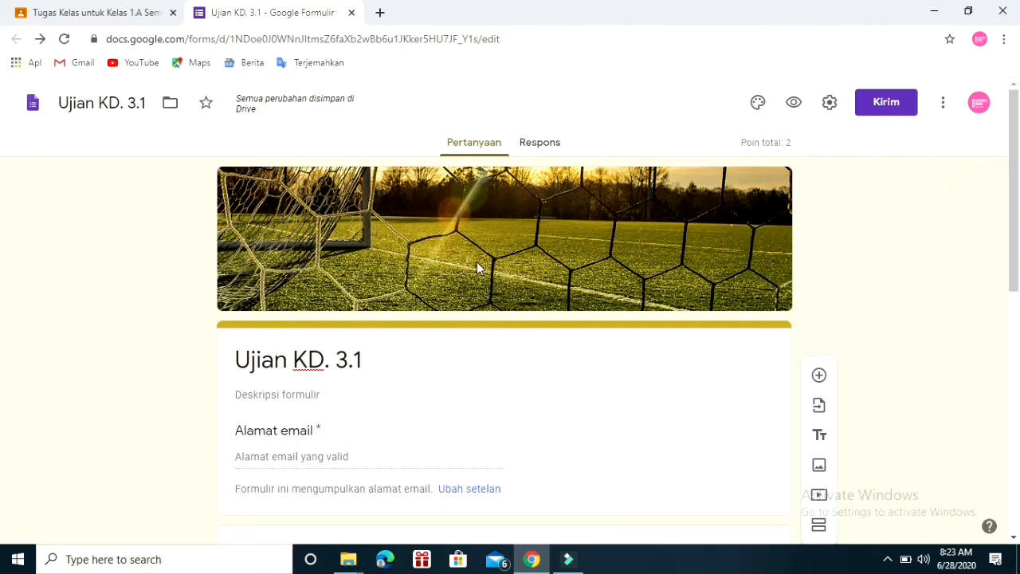
{"action": "left_click", "coordinate": [352, 16]}
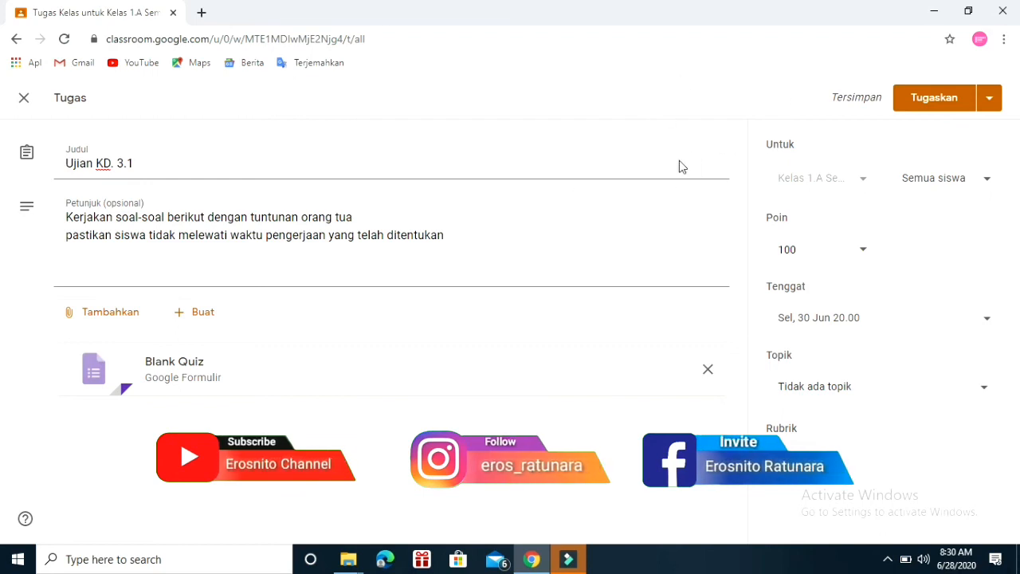
Step: Assign "Ujian KD. 3.1" to the class and move it under the topic "Ujian / Kuis" on the classwork page
{"action": "left_click", "coordinate": [943, 102]}
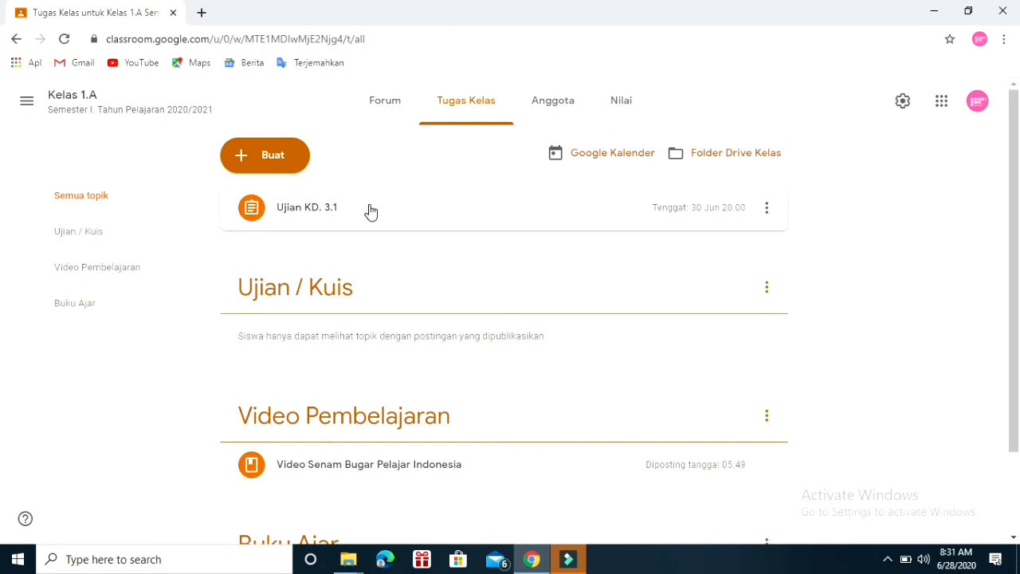
{"action": "left_click_drag", "start_coordinate": [369, 212], "coordinate": [344, 288]}
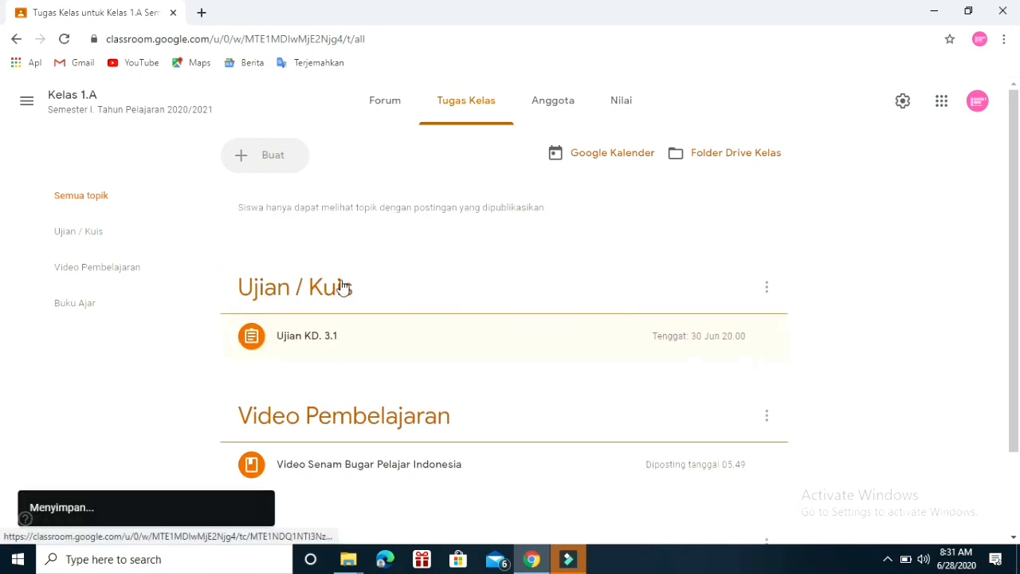